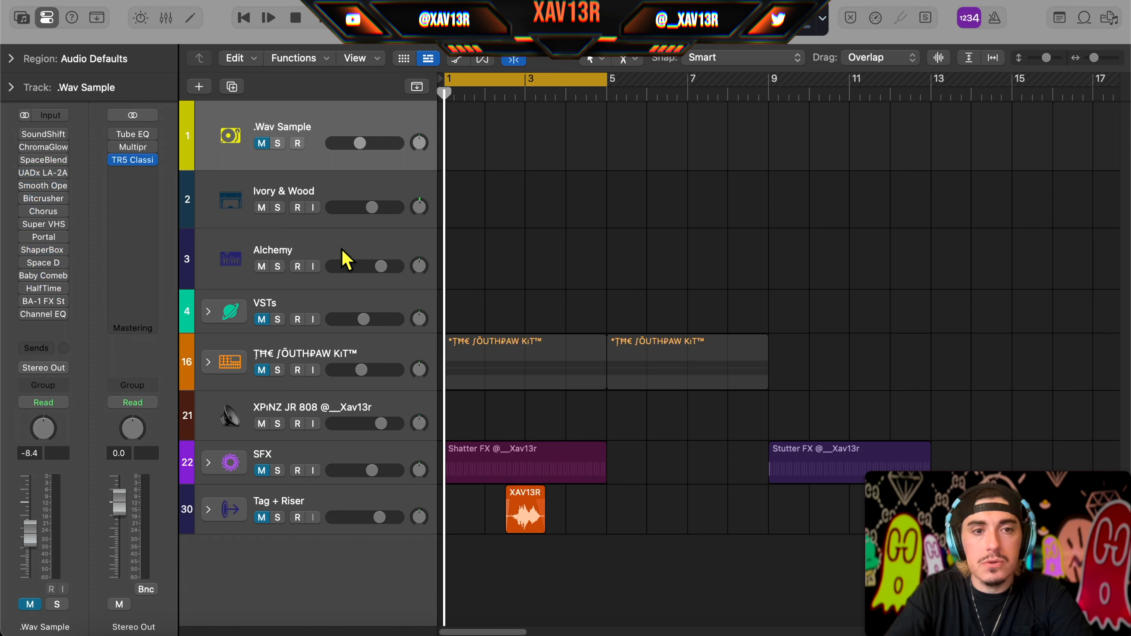
Expand the VSTs stack and move the Electra X track out of it, placing it directly above Alchemy.
left_click(344, 254)
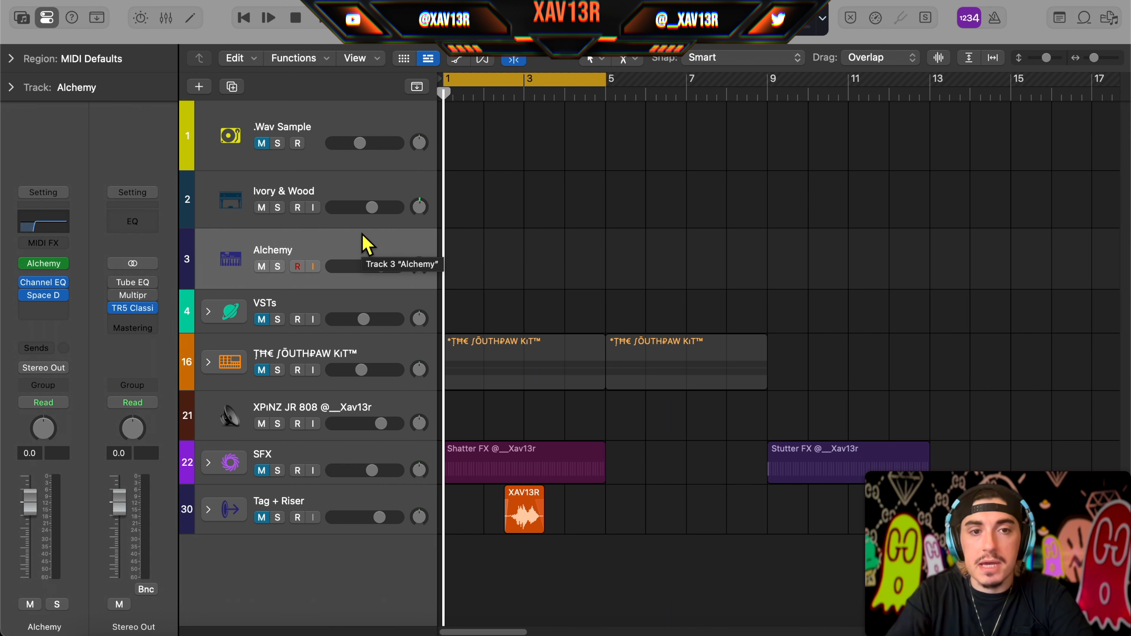
left_click(208, 311)
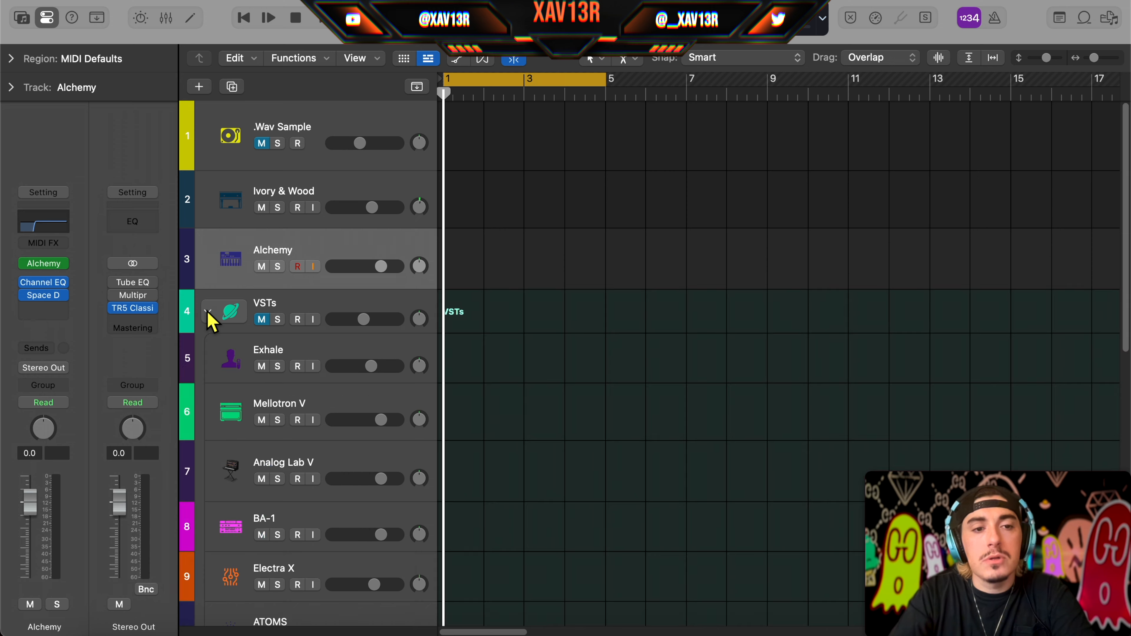
scroll(331, 505, "down", 3)
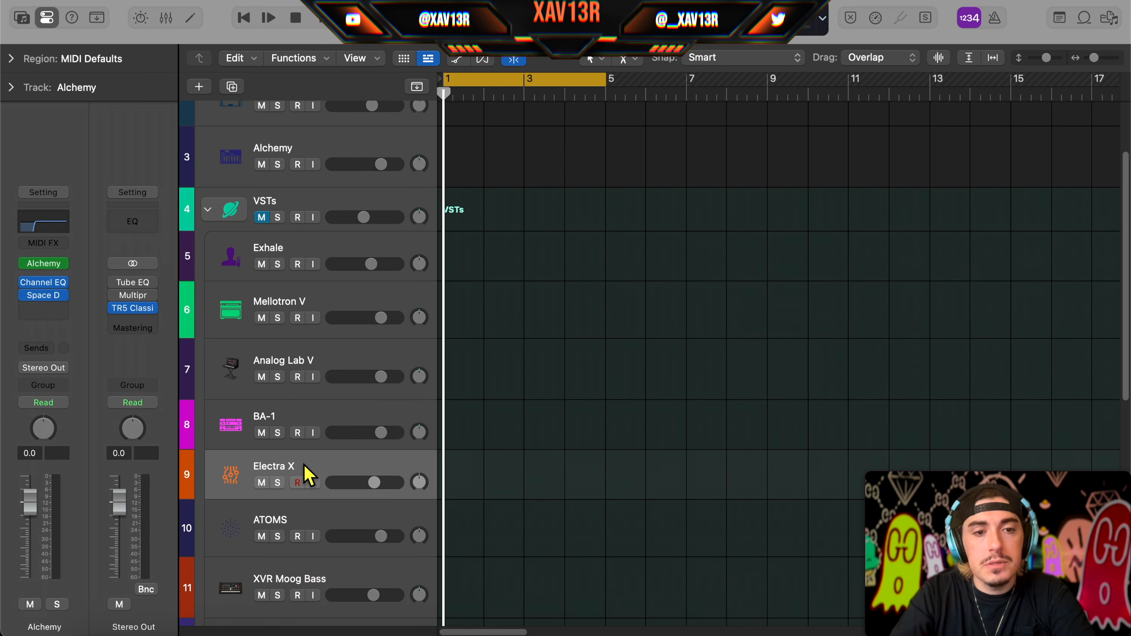
left_click_drag(305, 472, 472, 263)
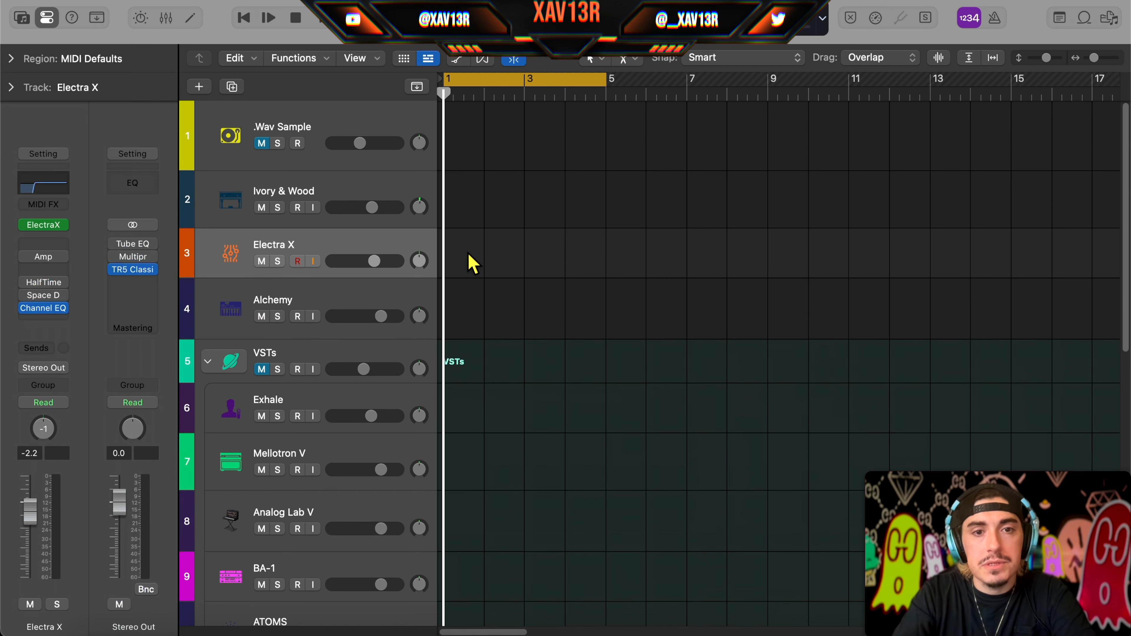
Create an empty MIDI region on the Electra X track and load the Arp - Siney preset in ElectraX.
right_click(466, 252)
left_click(497, 257)
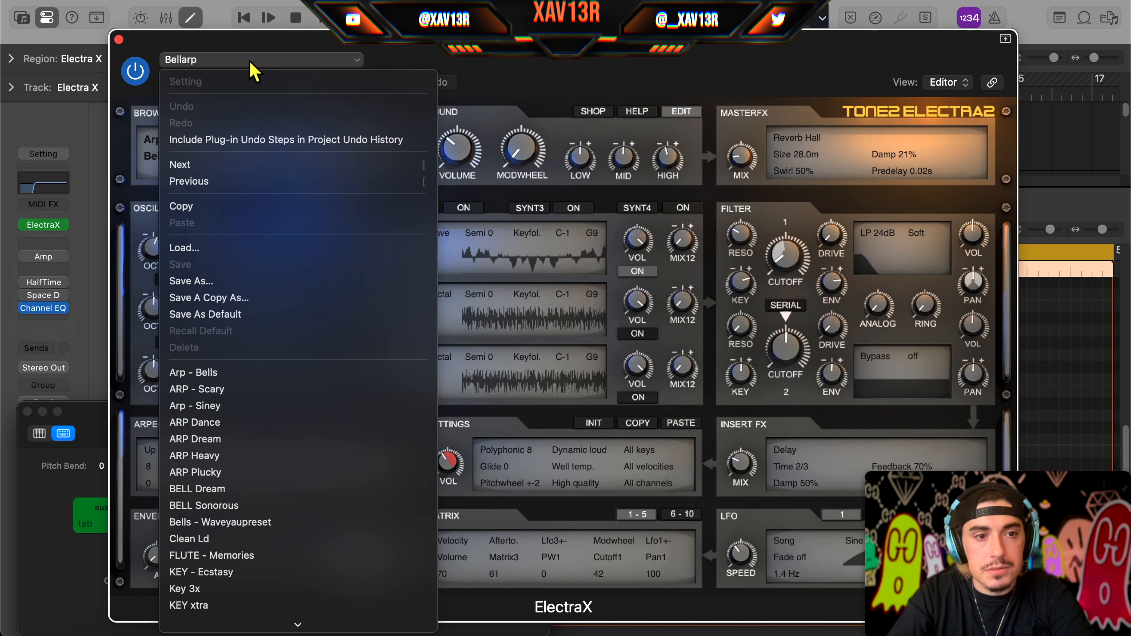
left_click(366, 405)
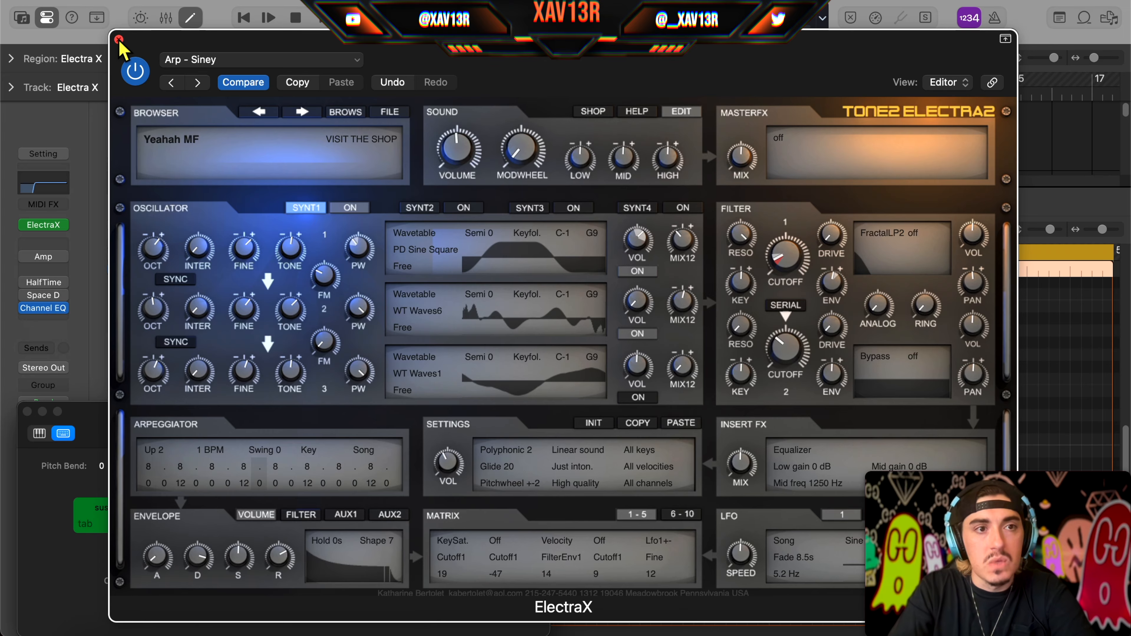
left_click(120, 40)
left_click(28, 412)
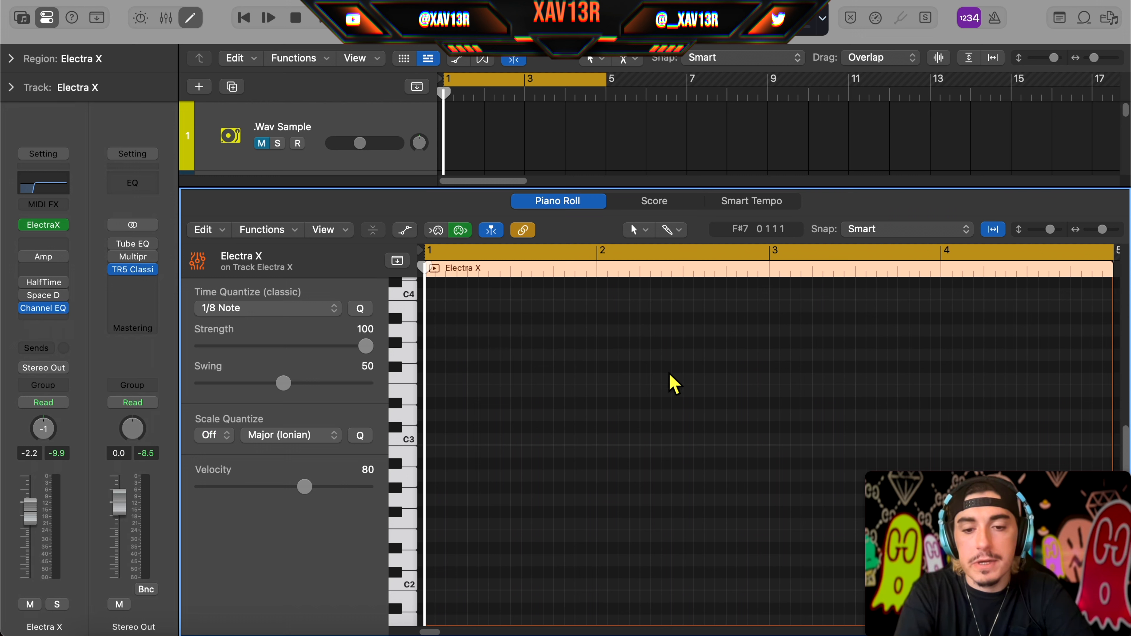
Record an arpeggiated chord part into the four-bar Electra X region using Musical Typing with the metronome on.
key("super+k")
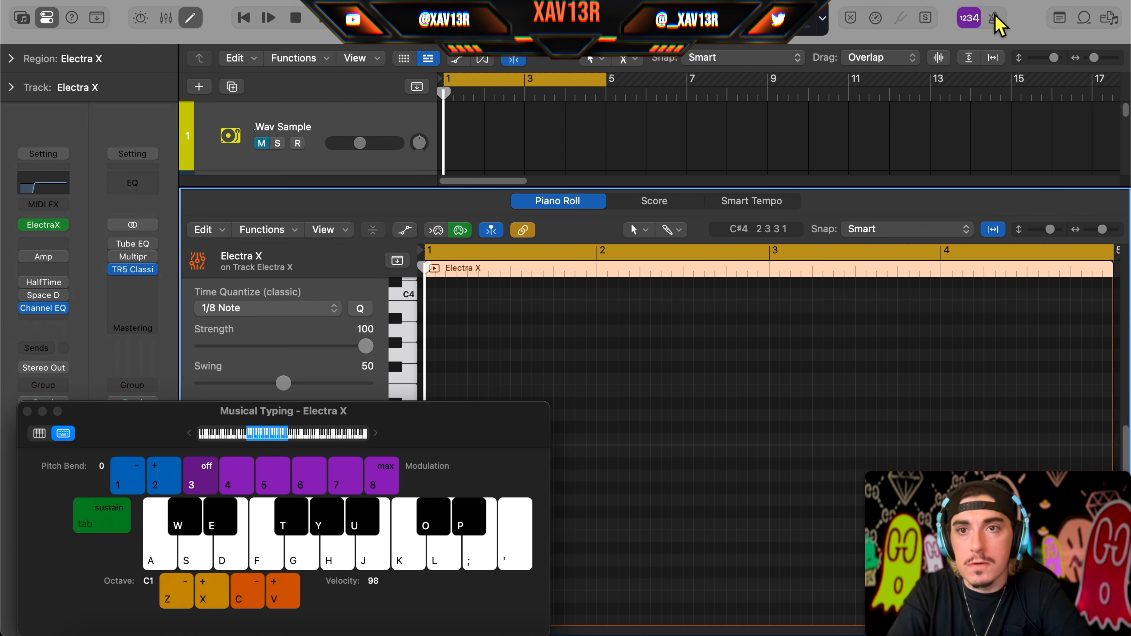
key("a")
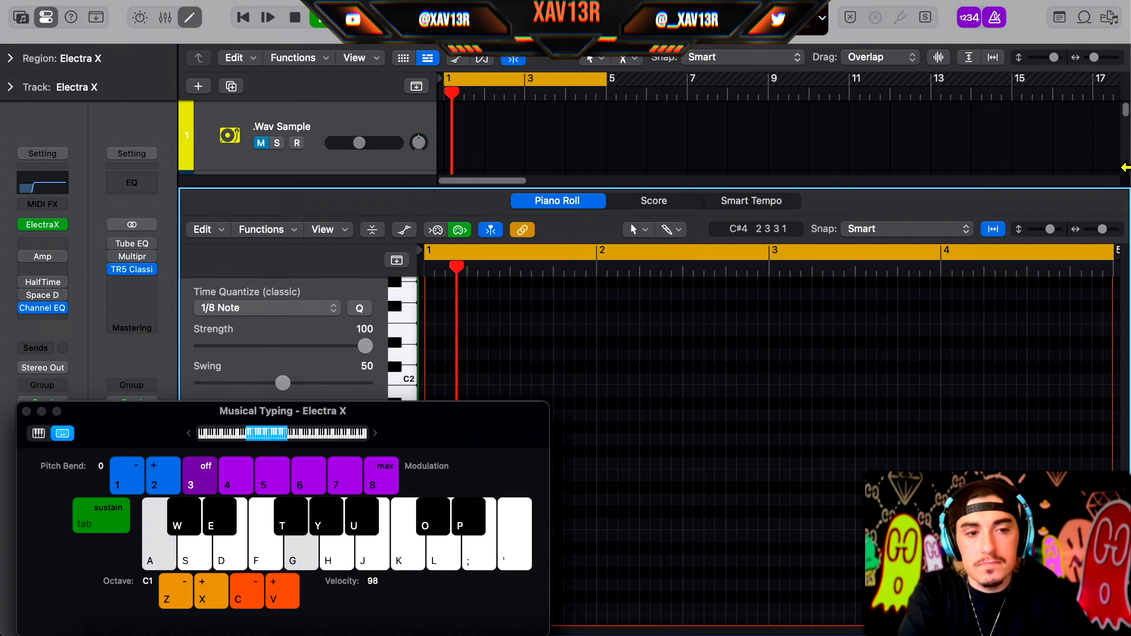
key("g")
key("y")
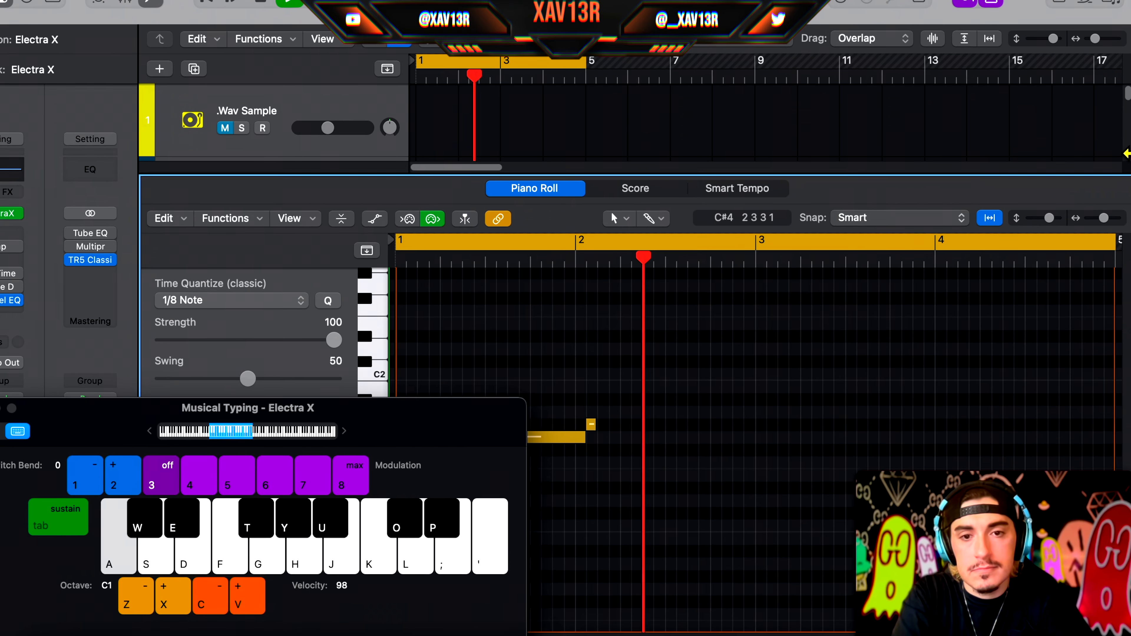
key("g")
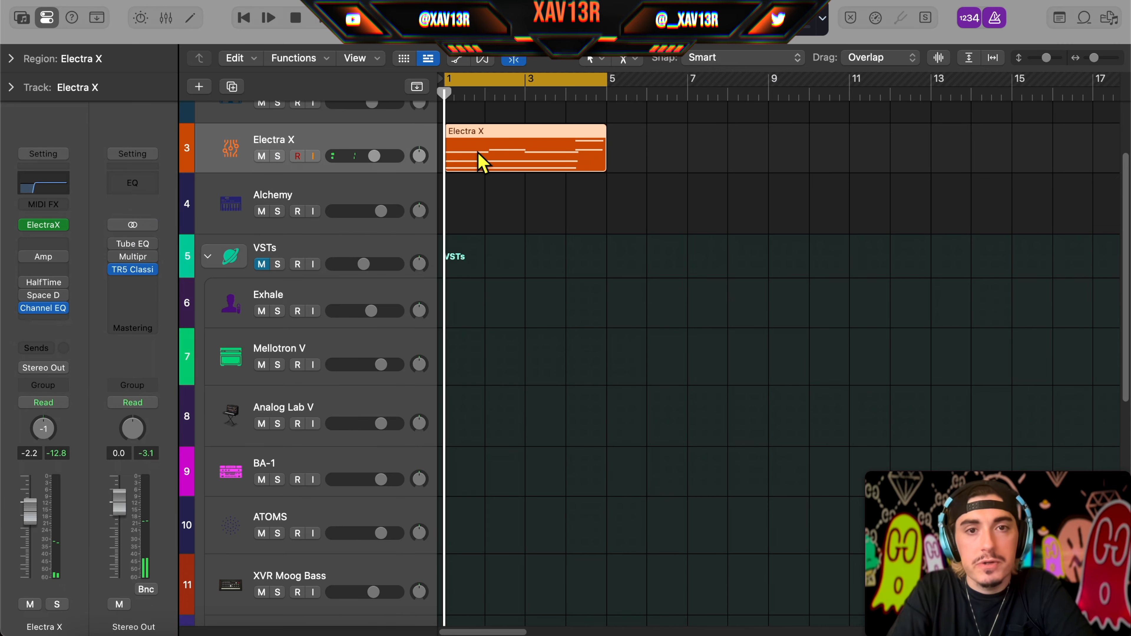
Open the recorded Electra X region in the Piano Roll and review its notes during playback.
double_click(483, 163)
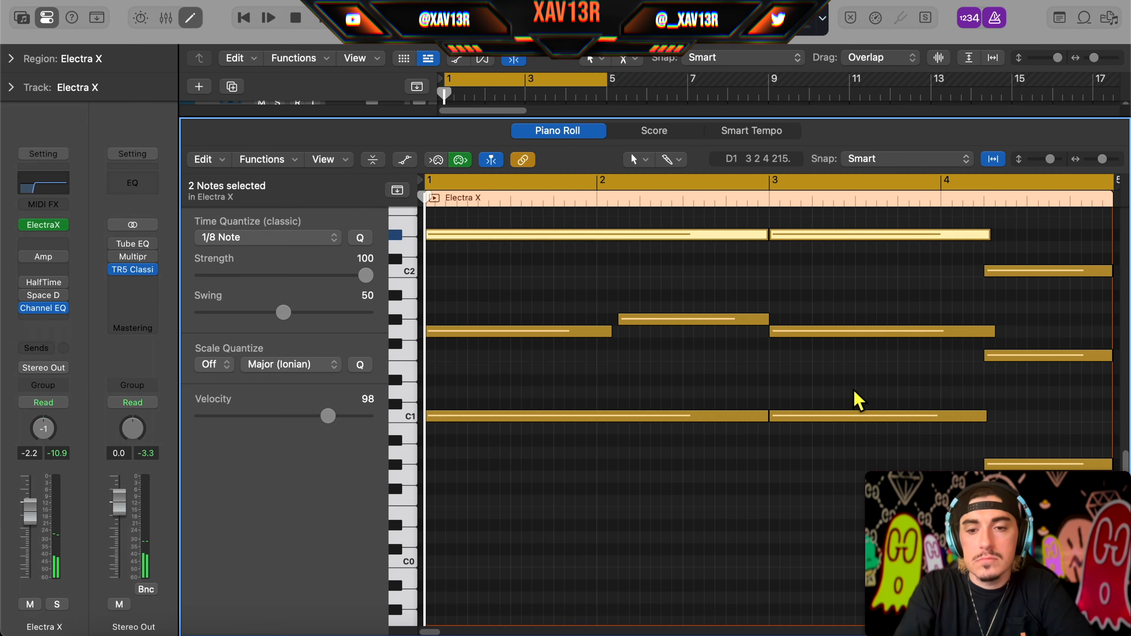
key("space")
scroll(580, 490, "up", 3)
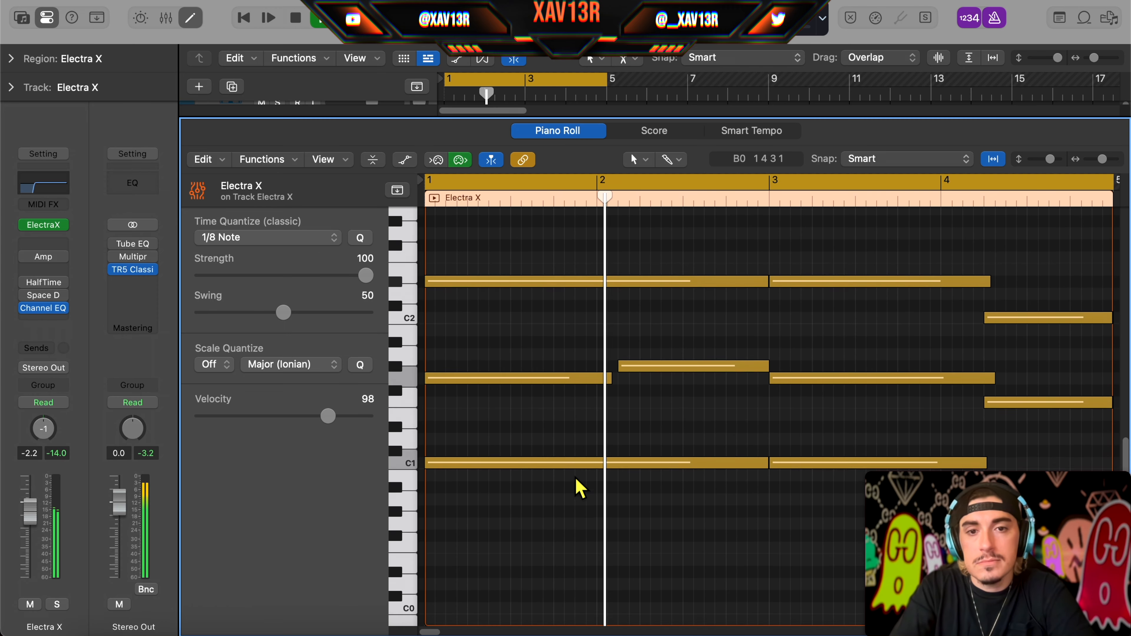
scroll(573, 434, "up", 1)
key("space")
Bounce the Electra X region in place to a new audio track and lower that track's volume to -6.8 dB.
left_click_drag(670, 304, 570, 319)
left_click_drag(596, 314, 679, 362)
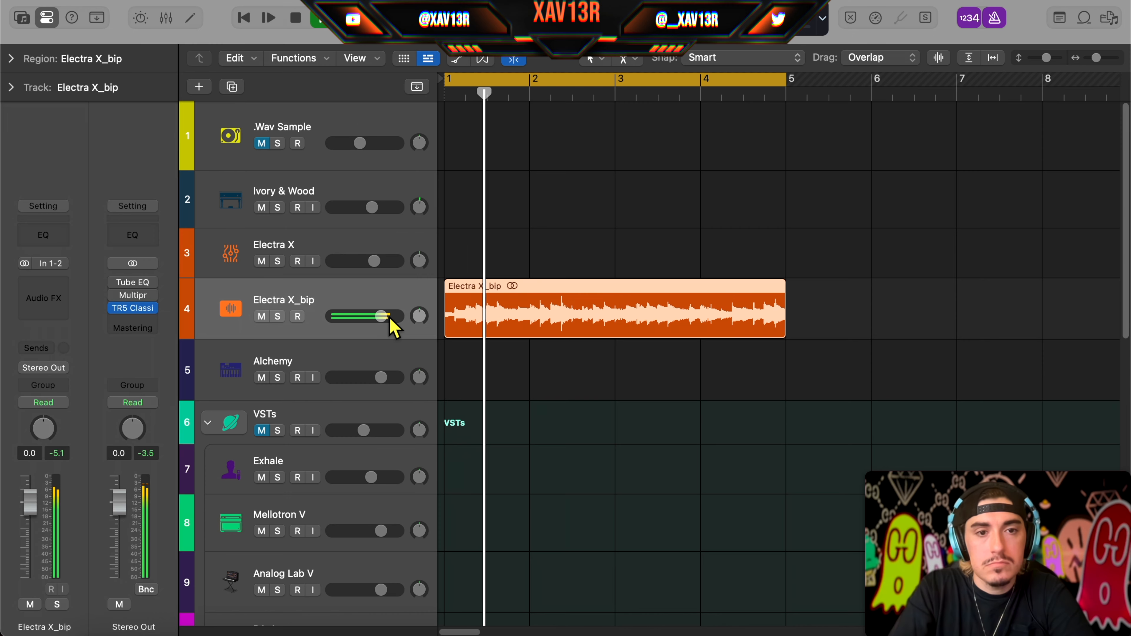
left_click_drag(390, 318, 343, 354)
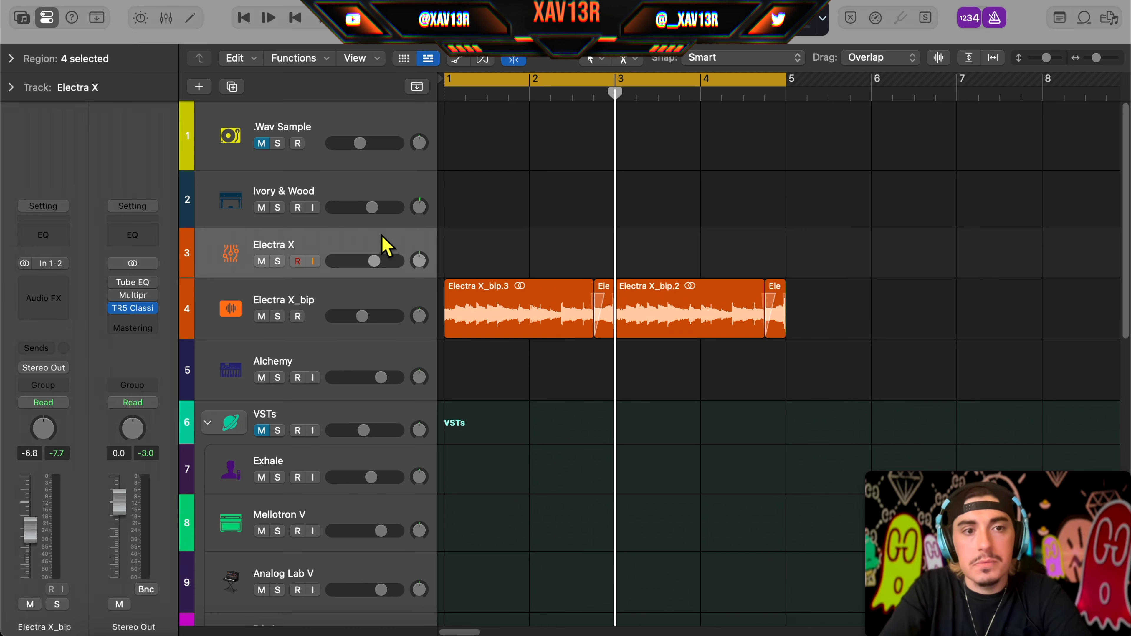
Create a new MIDI region on the Electra X track and extend it to four bars, ending at bar 5.
left_click(386, 247)
right_click(454, 248)
left_click(508, 247)
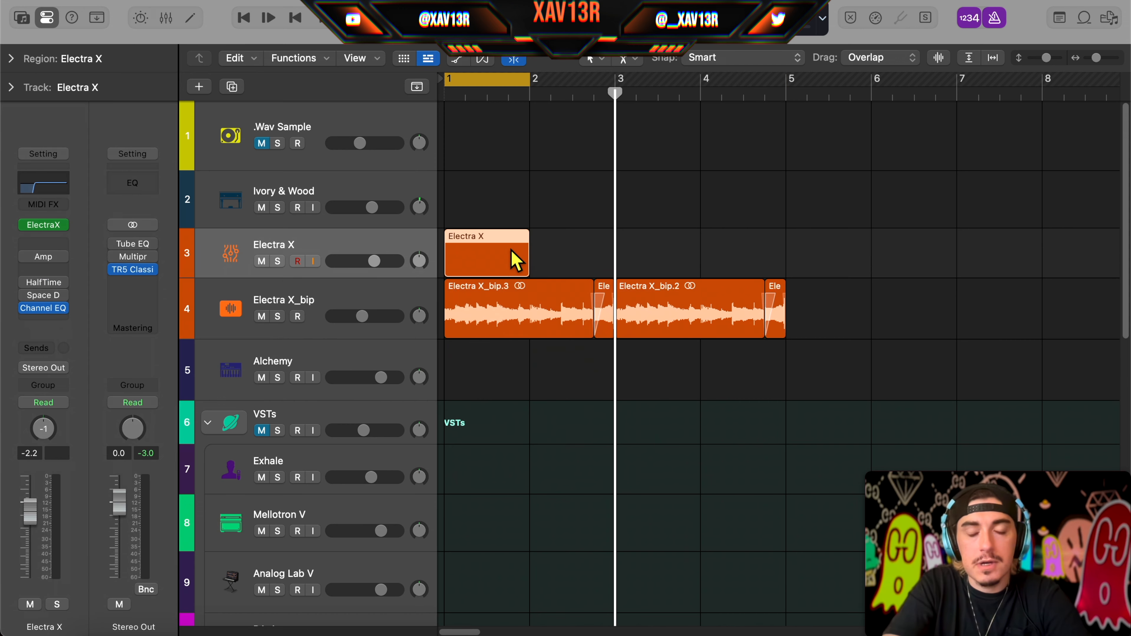
left_click_drag(526, 266, 530, 263)
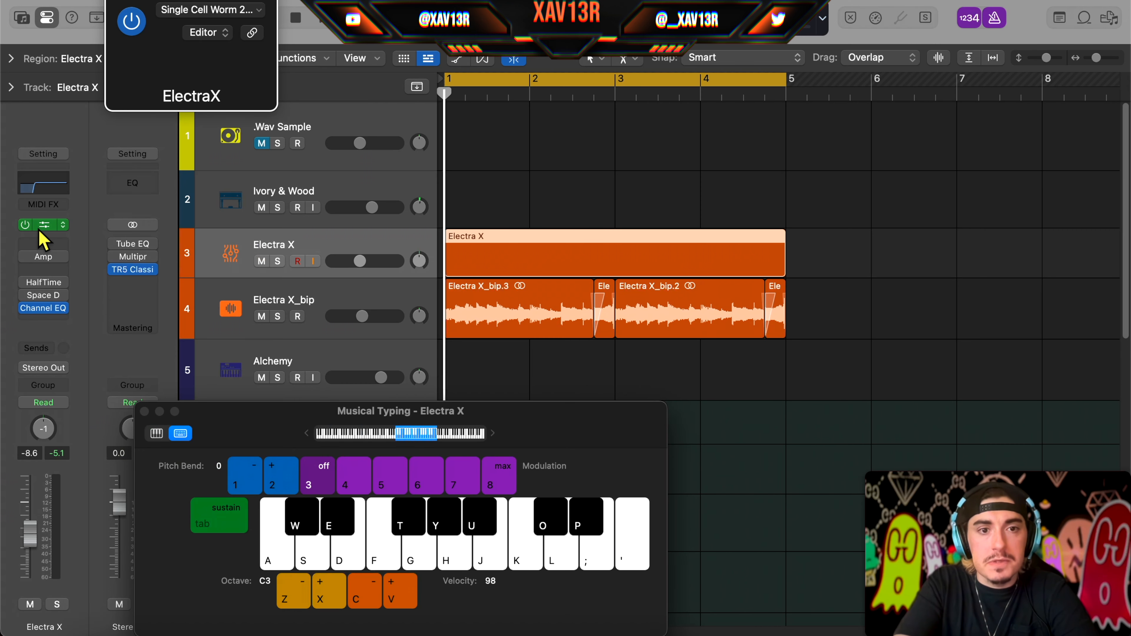
Use the Single Cell Worm 2 TUC preset in ElectraX and record a lead melody with Musical Typing.
left_click(39, 230)
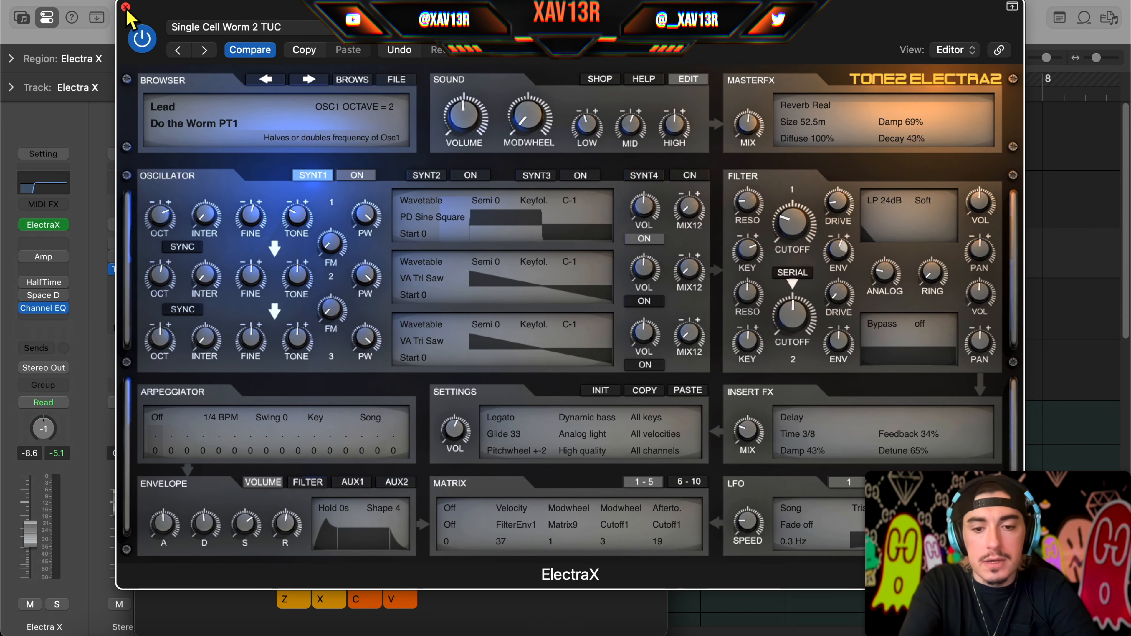
key("super+k")
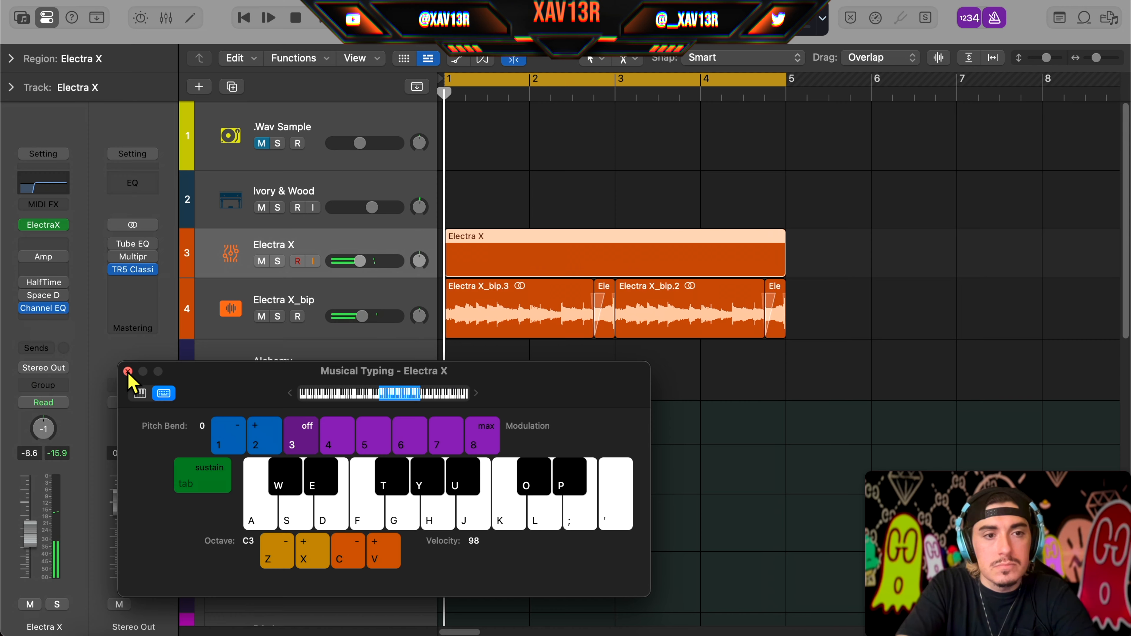
left_click(86, 376)
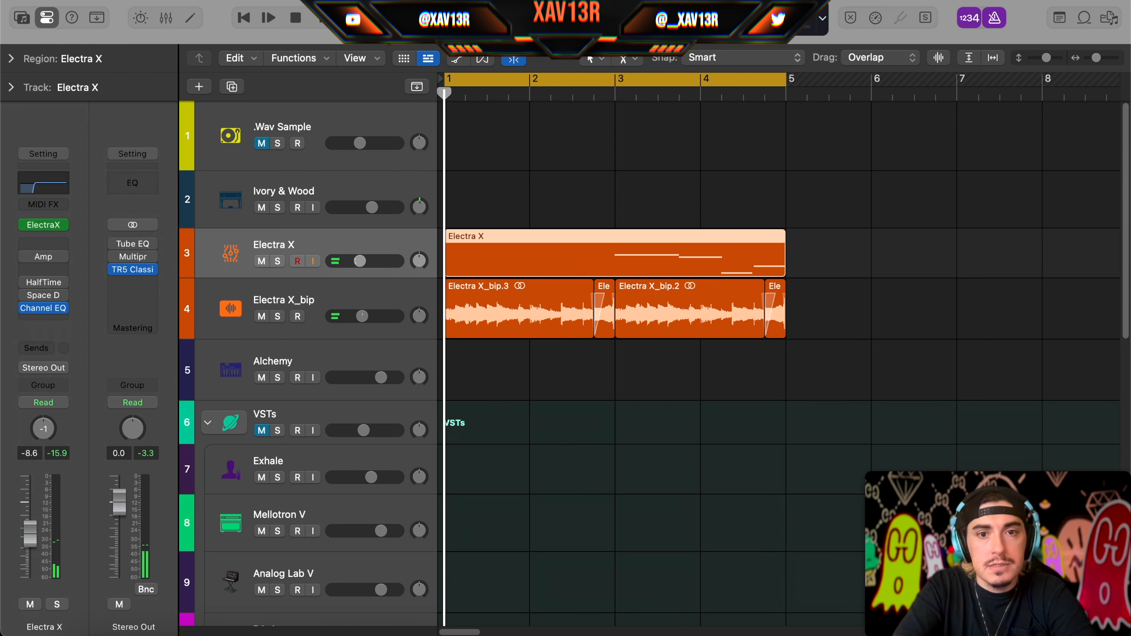
Examine the Electra X lead notes and pitch bend automation in the Piano Roll during playback.
key("p")
key("space")
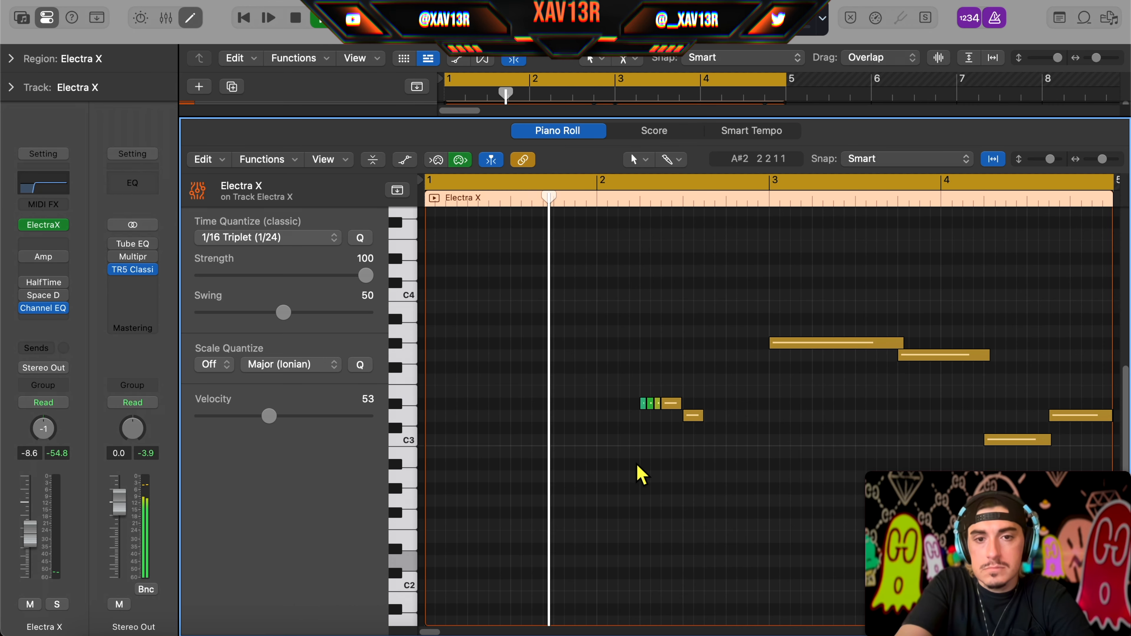
scroll(655, 470, "down", 1)
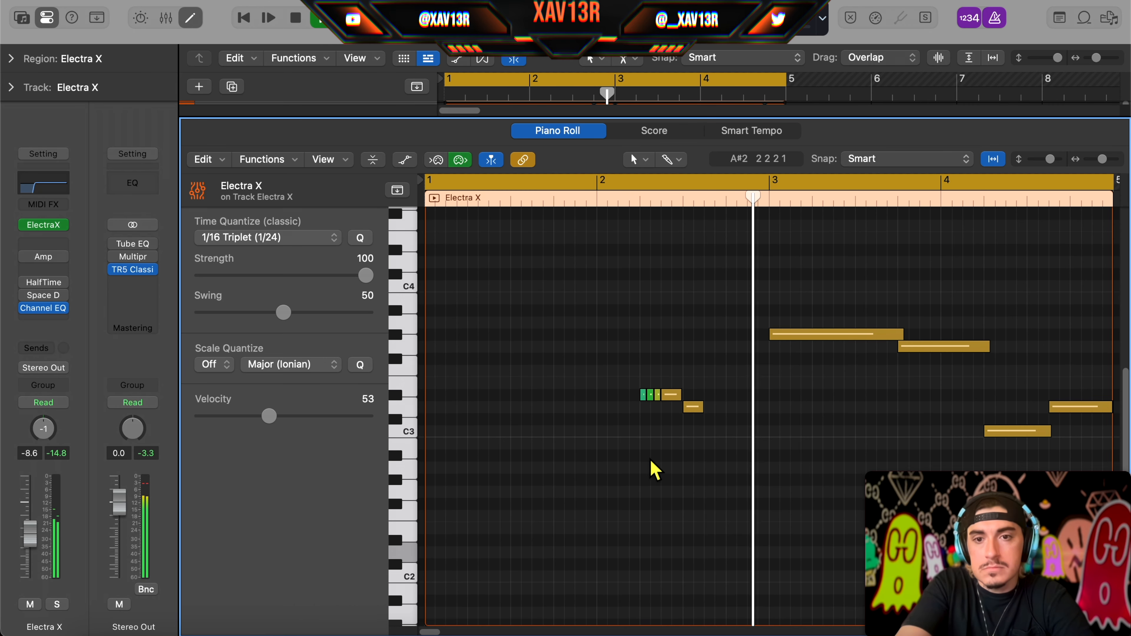
scroll(688, 466, "right", 1)
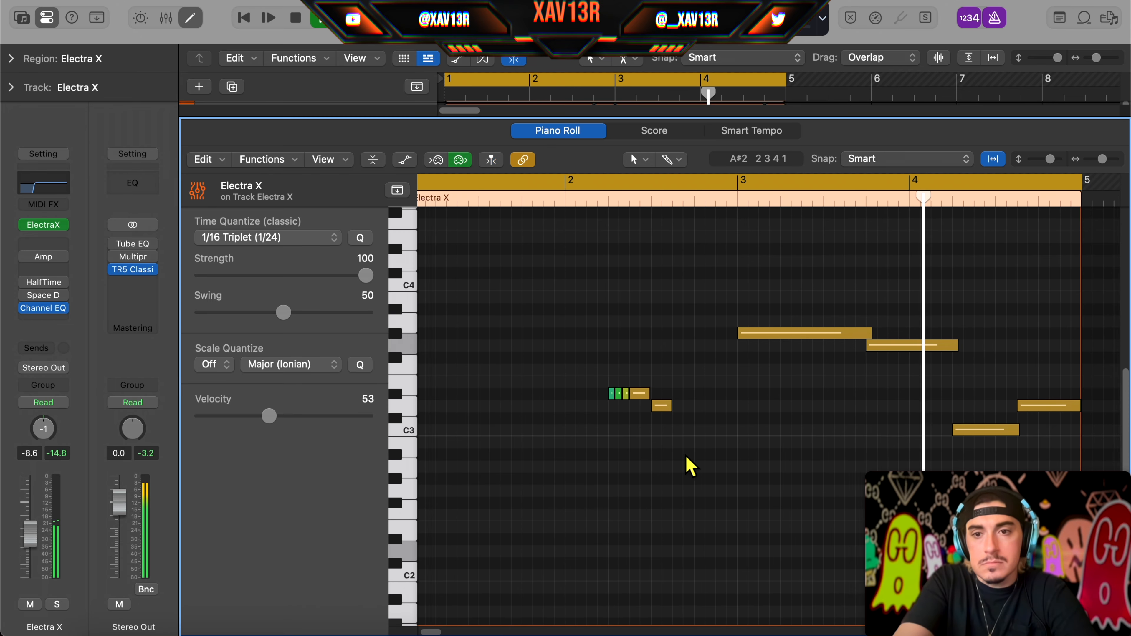
scroll(686, 458, "left", 1)
scroll(684, 459, "up", 1)
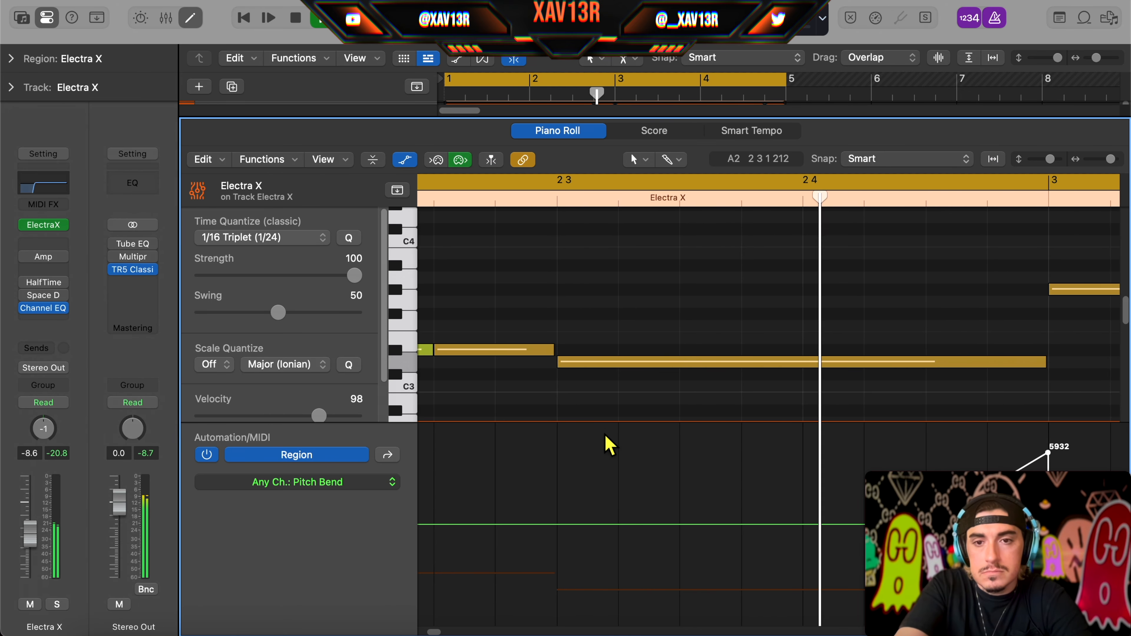
scroll(579, 459, "right", 5)
key("a")
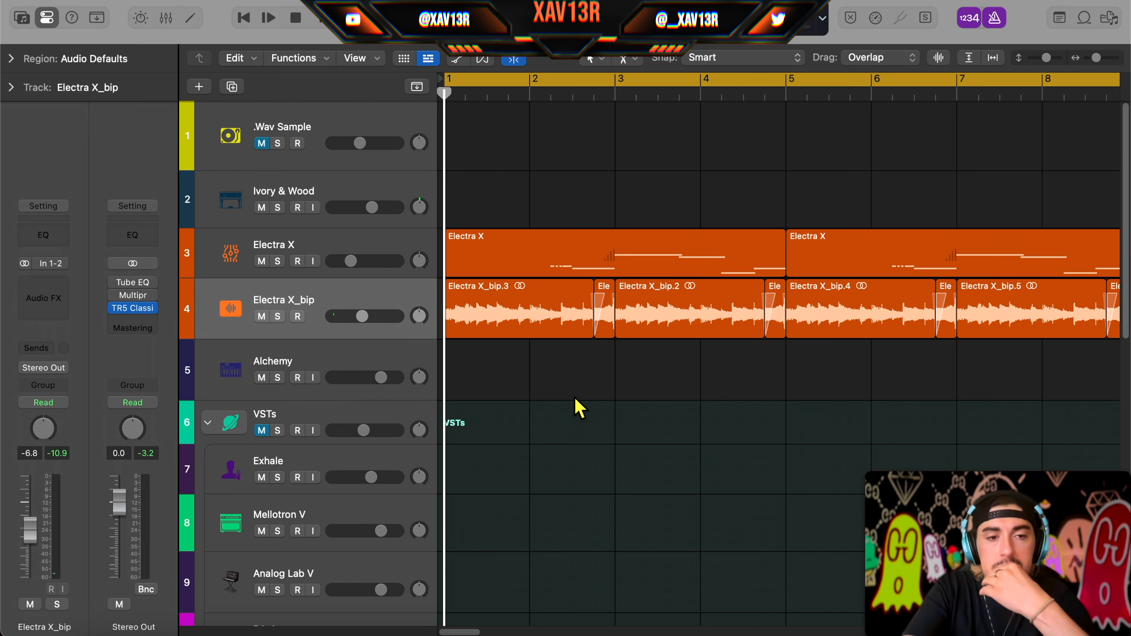
Move the XVR Bells track out of the VSTs stack to below Electra X_bip and write a four-bar bell melody on it.
scroll(483, 479, "down", 10)
left_click_drag(300, 473, 398, 327)
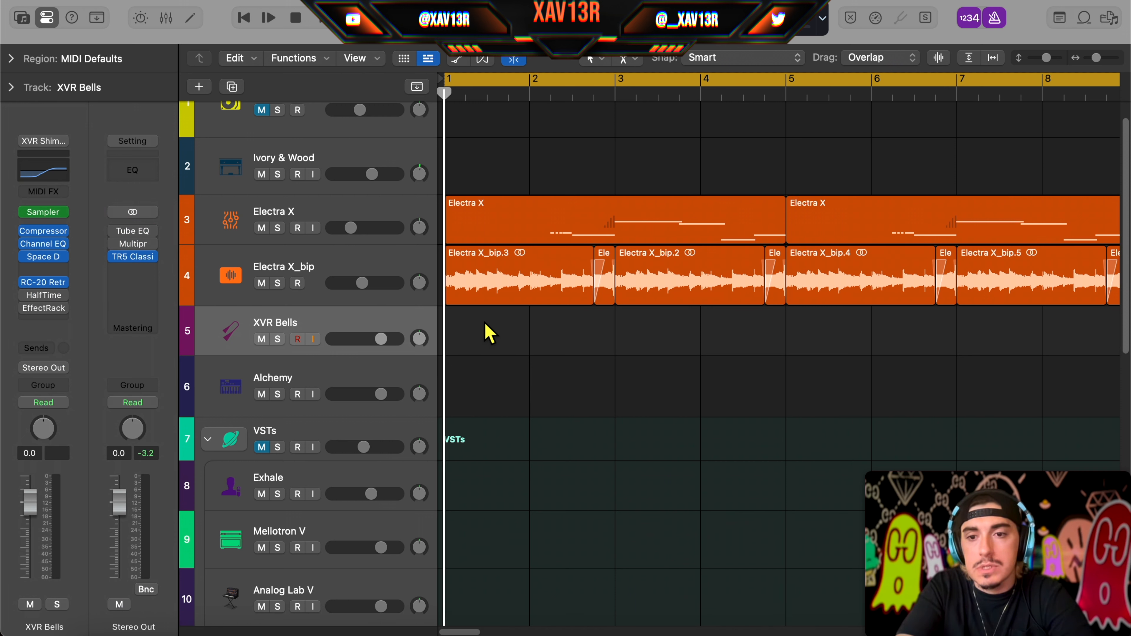
double_click(492, 339)
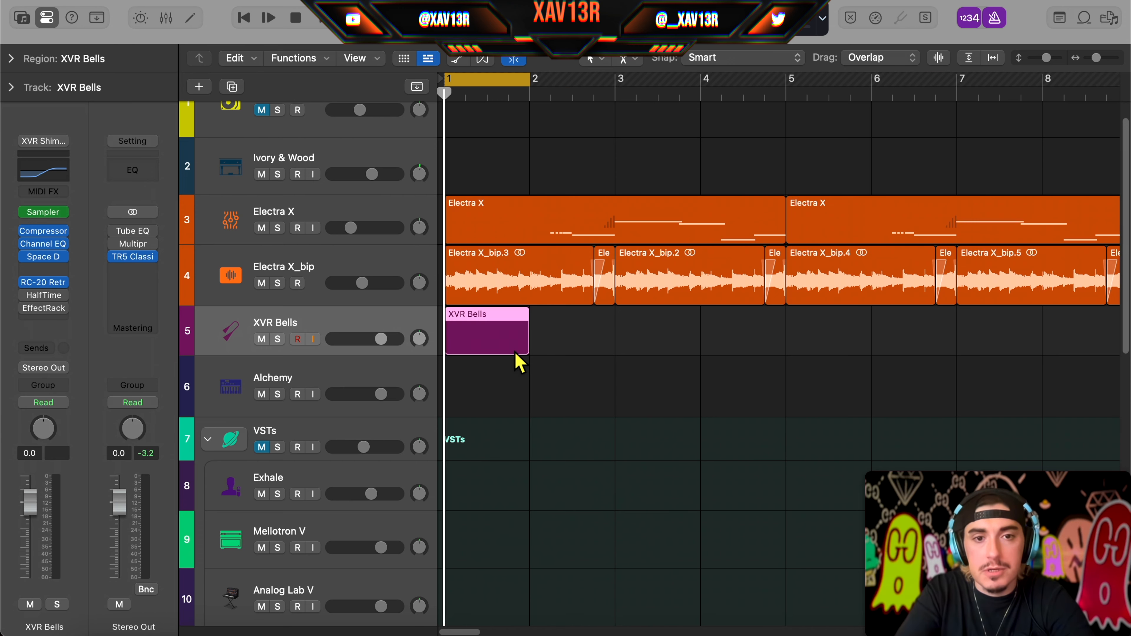
left_click_drag(525, 347, 525, 346)
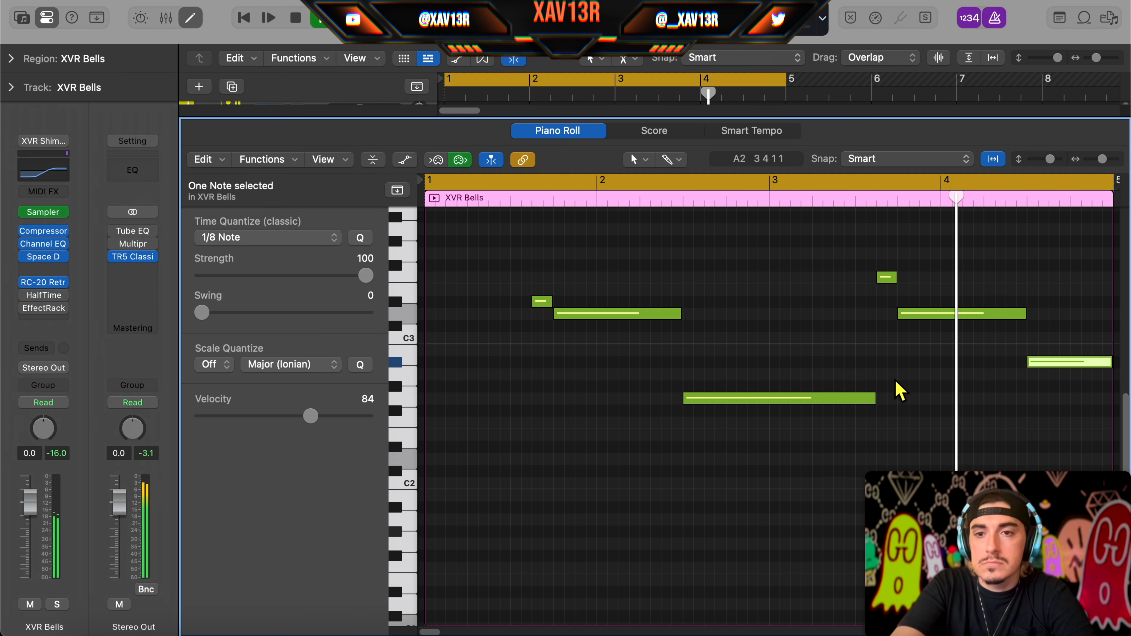
left_click(914, 400)
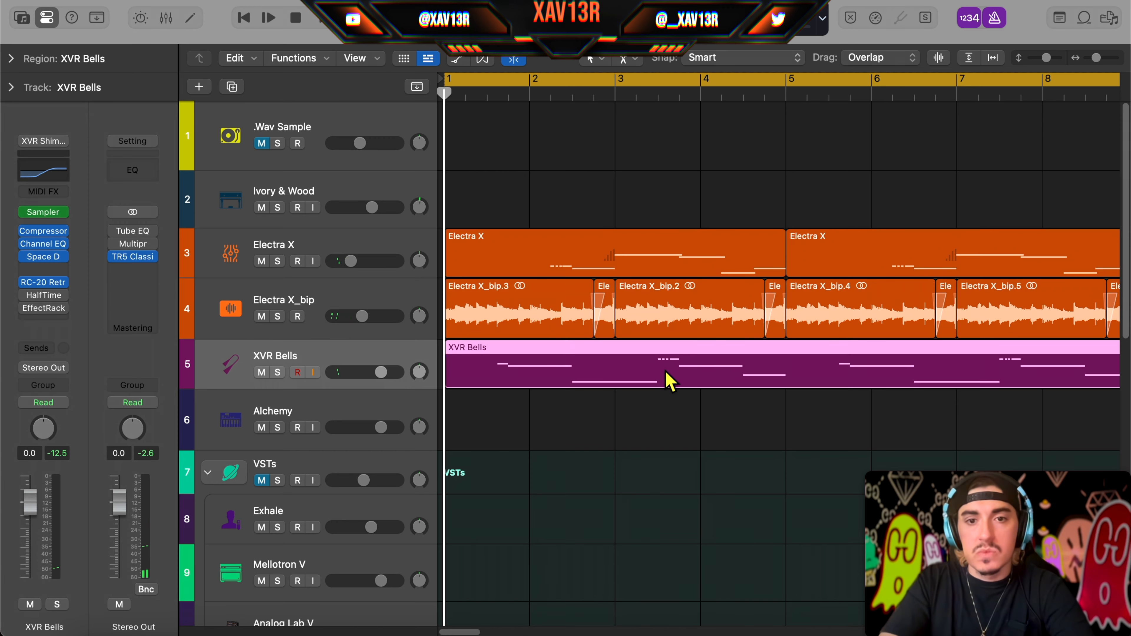
Bounce the XVR Bells region in place to a new audio track and split the bounced audio at bar 5.
right_click(668, 380)
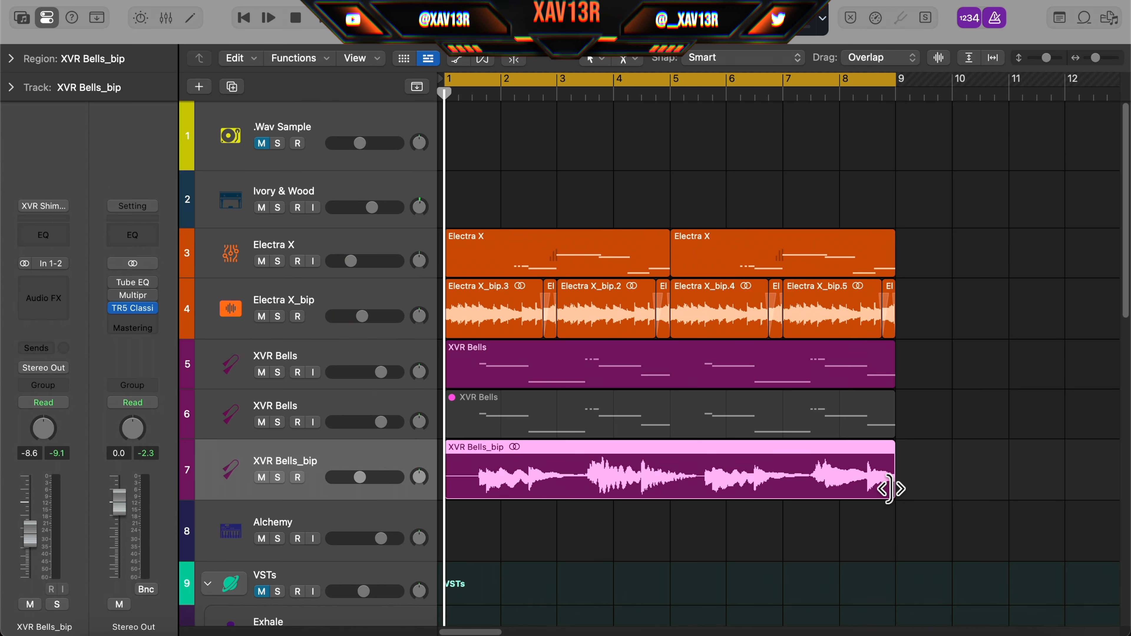
left_click_drag(888, 489, 805, 492)
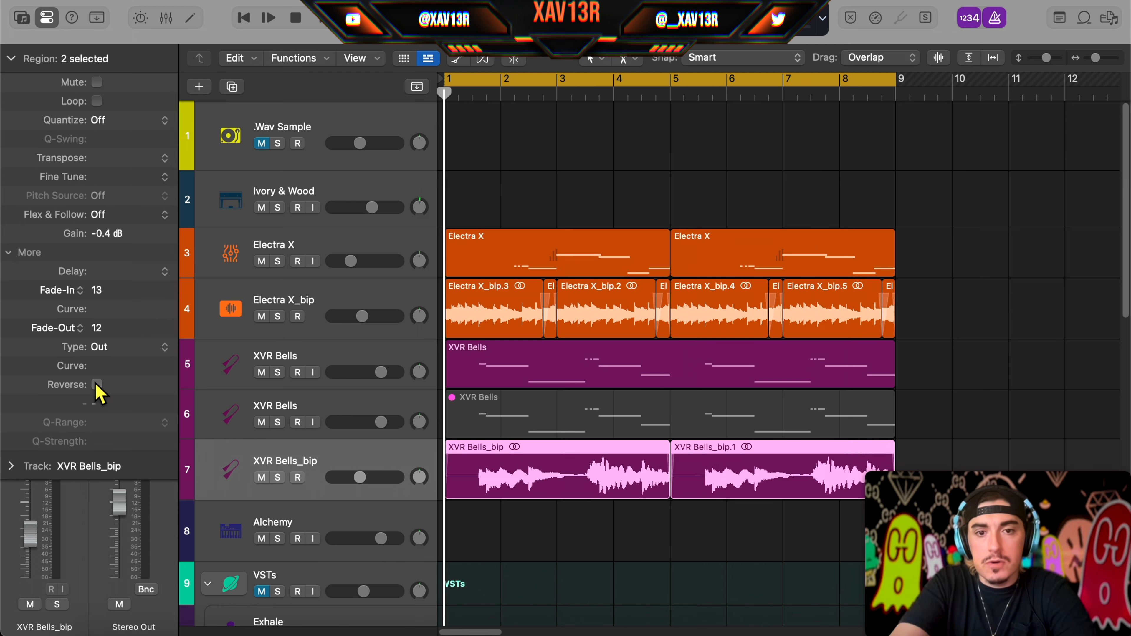
Reverse both halves of the bounced XVR Bells audio and play them back with the other tracks.
left_click(97, 384)
key("space")
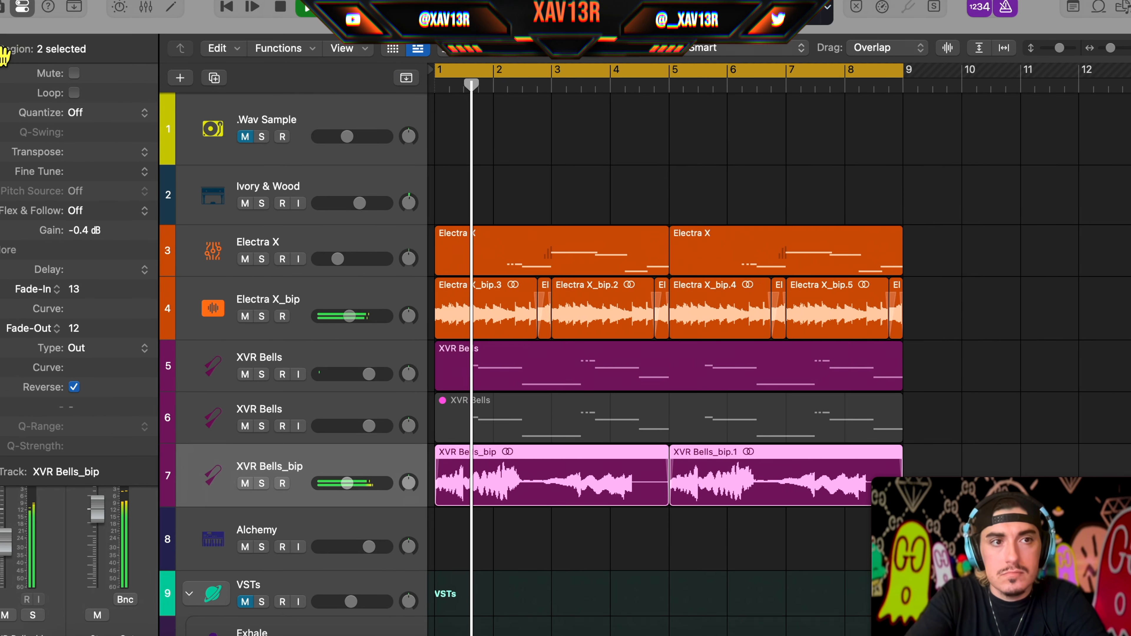
left_click(4, 49)
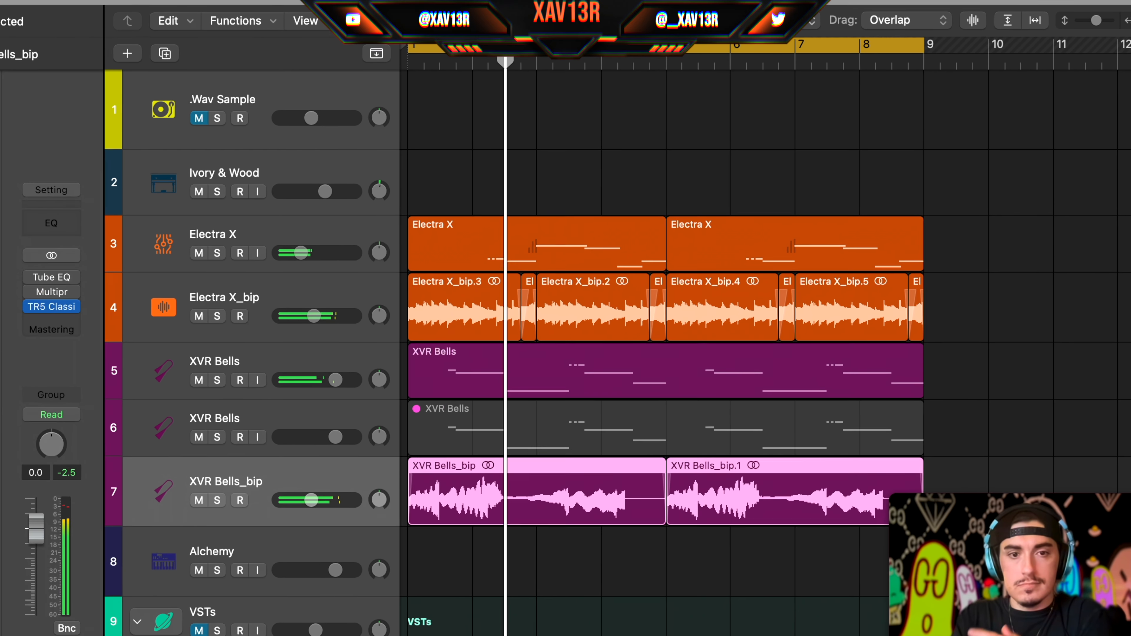
Move both reversed bell regions so the second starts at 5 3 3 1, and trim that one to a length of 3 1 2 0.
left_click_drag(492, 486, 524, 486)
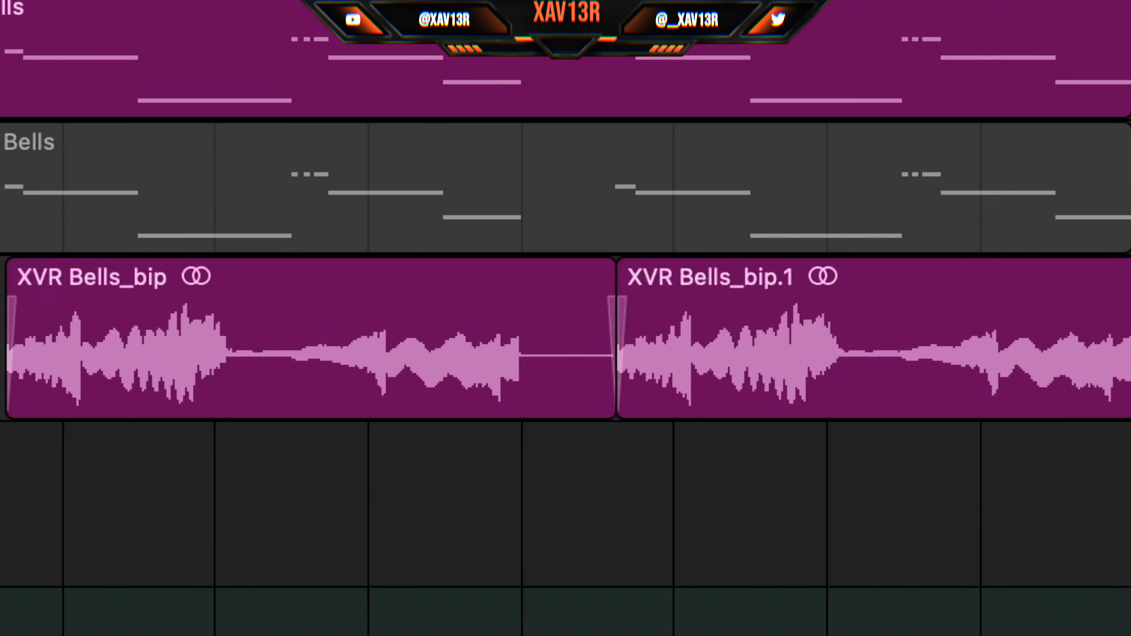
left_click_drag(924, 495, 886, 507)
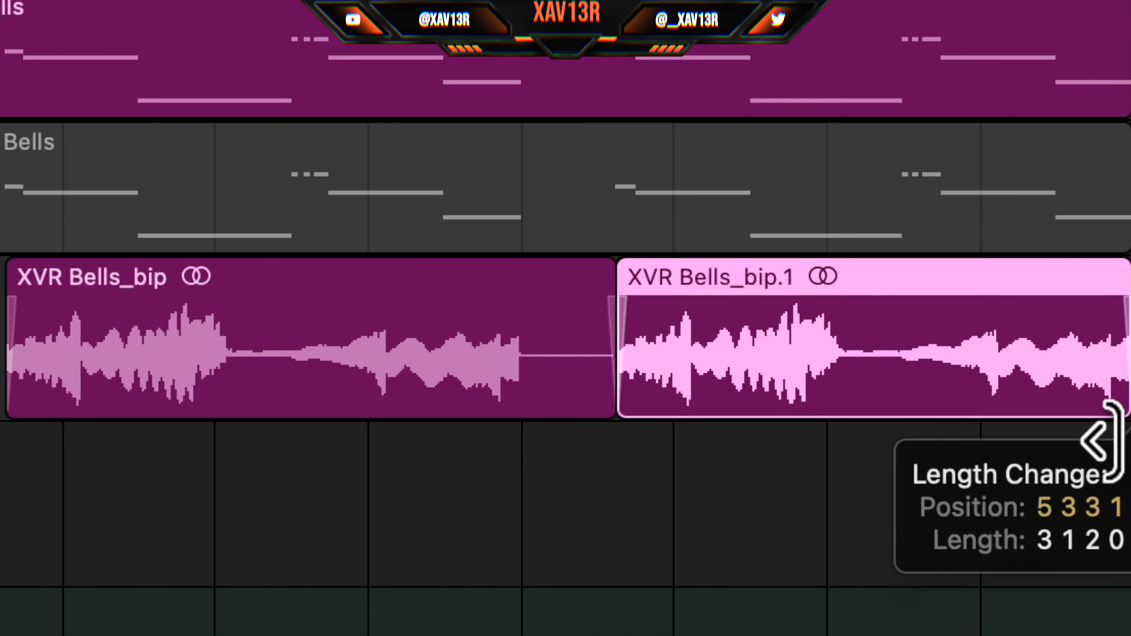
Play back the trimmed reversed bells, lower the XVR Bells_bip track's volume to -16.4 dB, and solo that track.
left_click_drag(1109, 439, 1109, 439)
key("space")
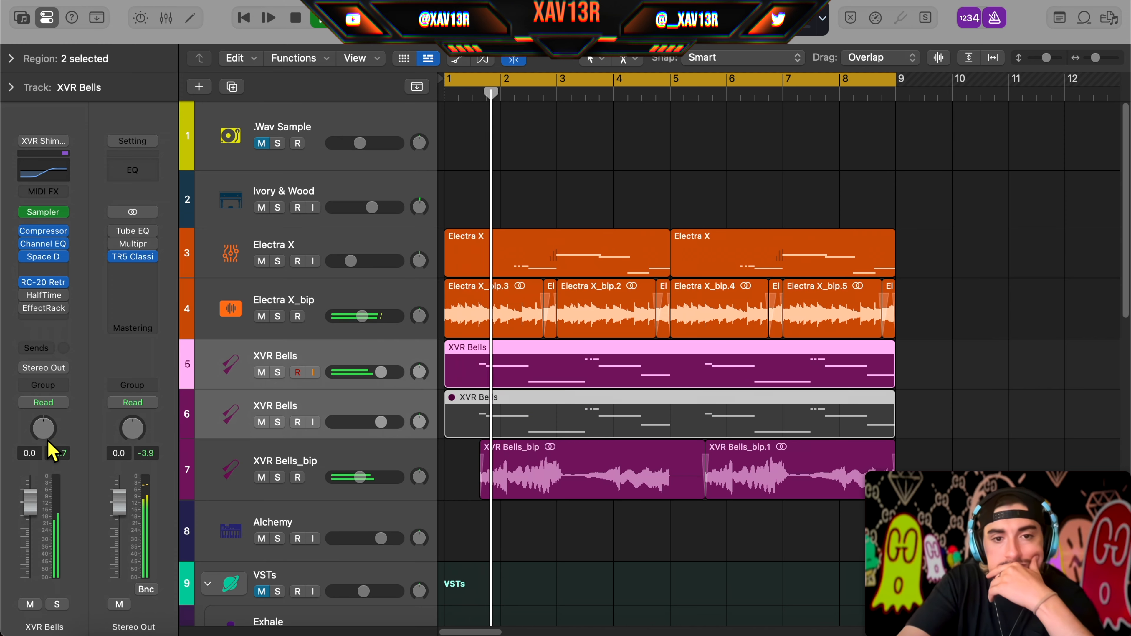
left_click(594, 476)
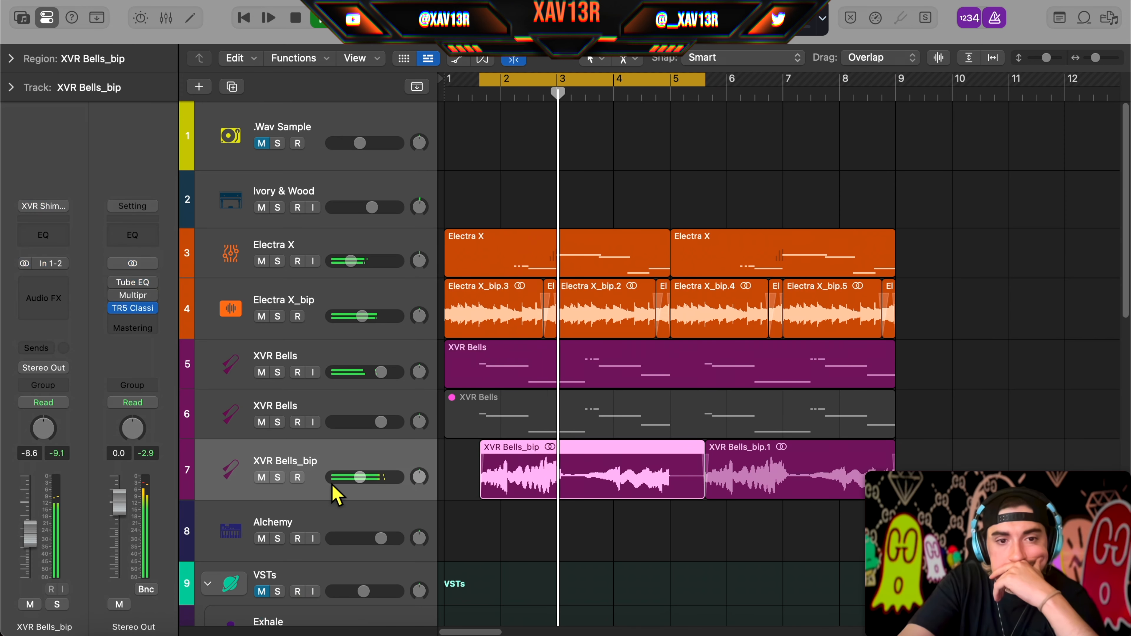
left_click_drag(359, 477, 359, 477)
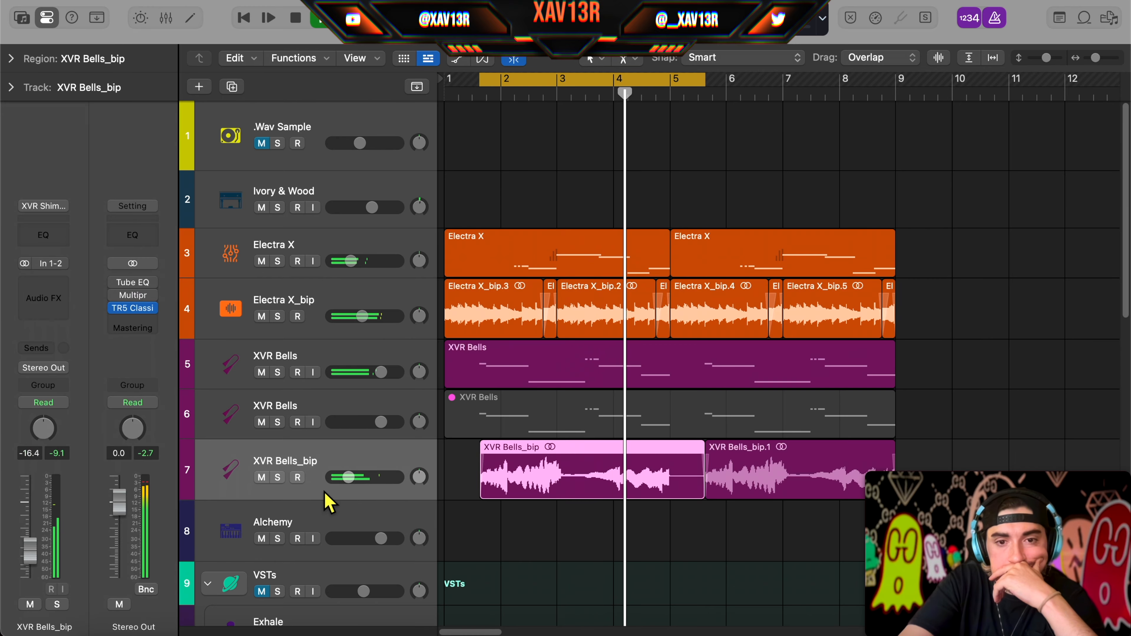
left_click(277, 477)
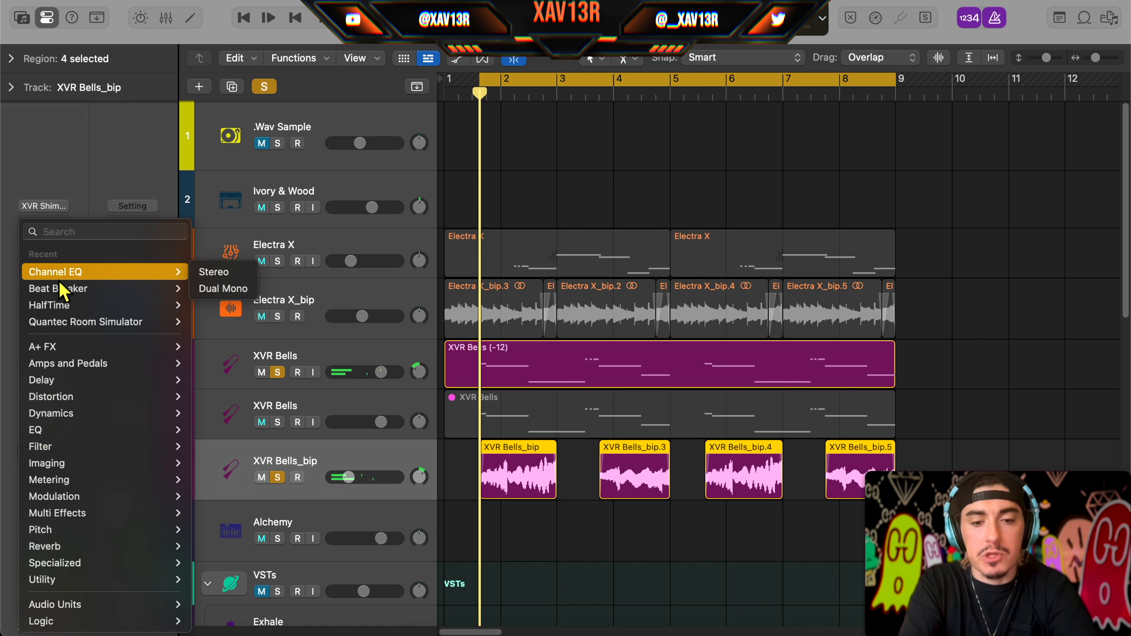
Insert the stereo ShaperBox 3 effect on the XVR Bells_bip track.
type("sha")
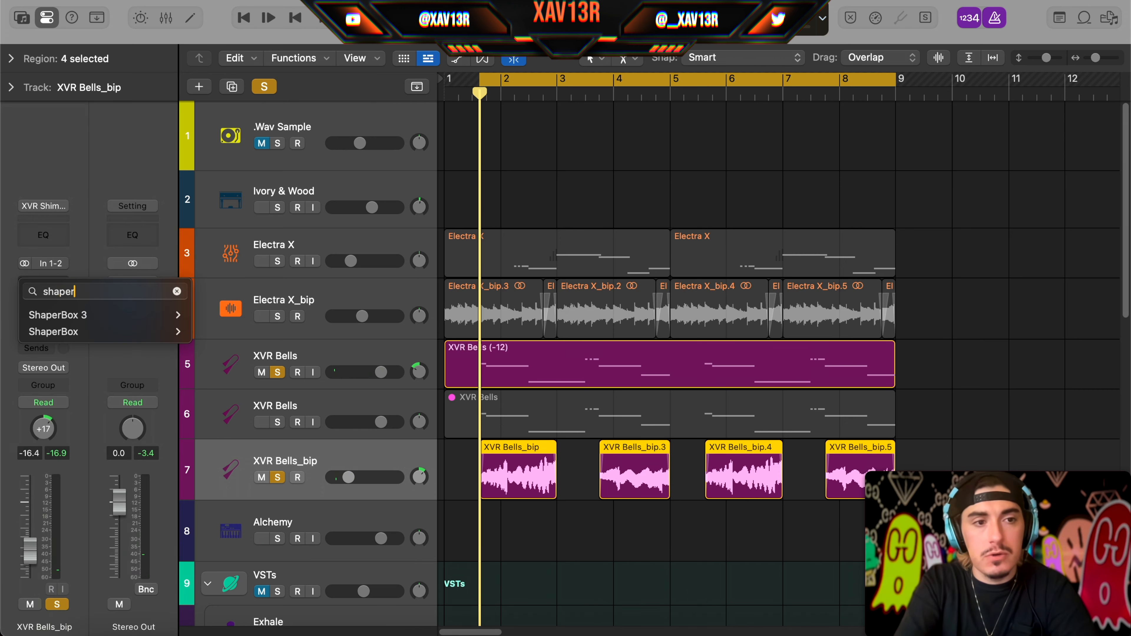
type("per")
left_click(212, 315)
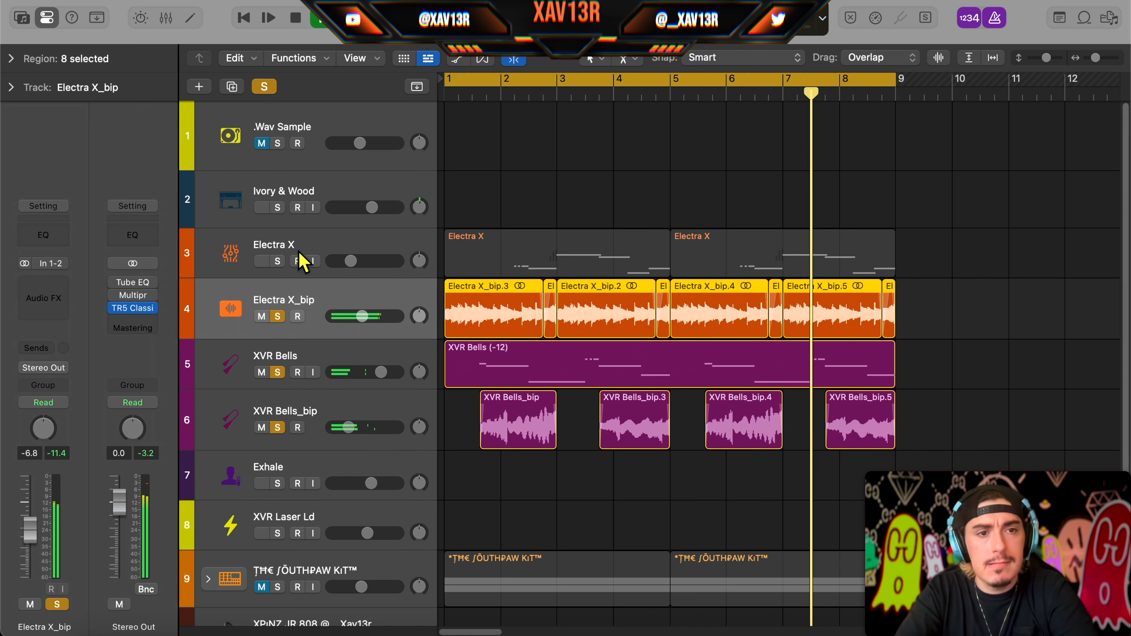
Delete the muted Electra X MIDI regions together with their track.
left_click(396, 242)
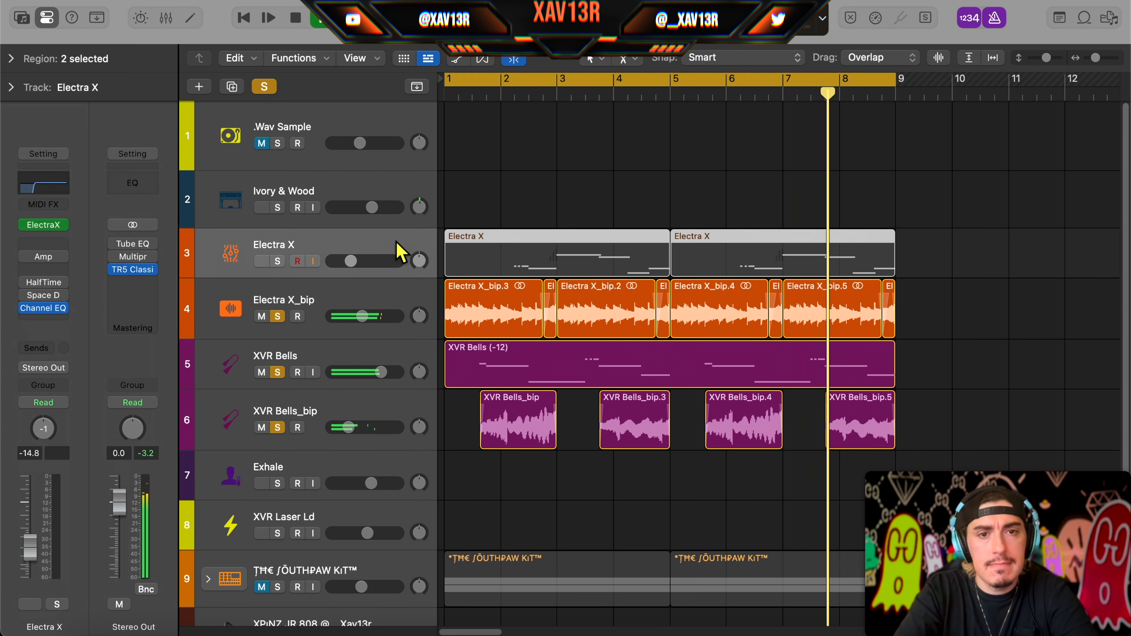
key("Delete")
key("Delete")
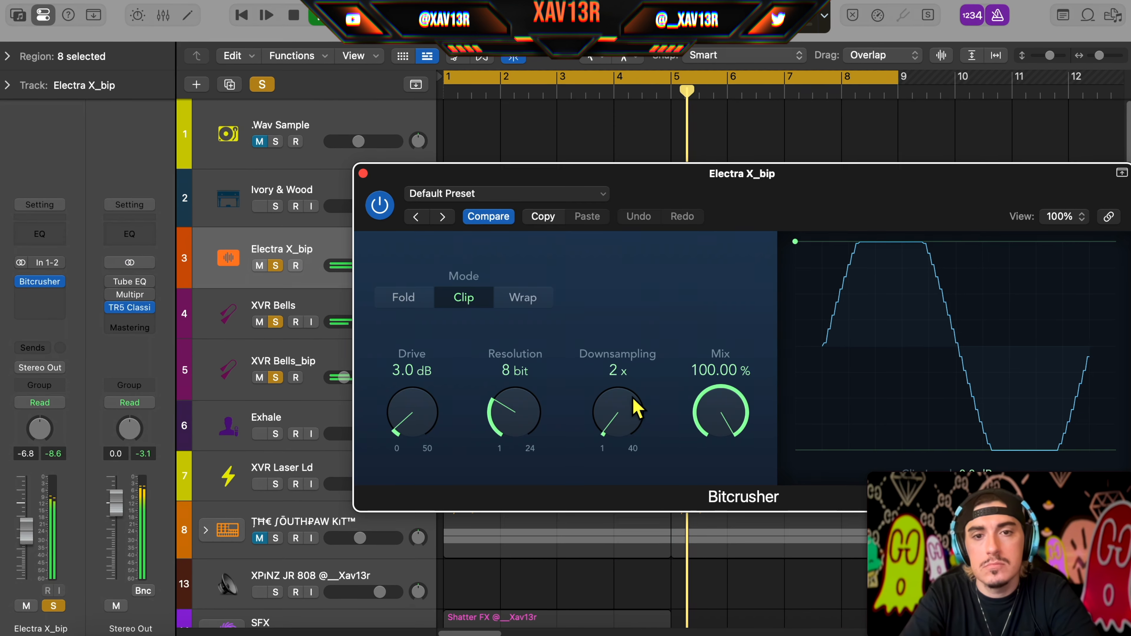
Set the Bitcrusher's downsampling on Electra X_bip to 8x and lower its drive and mix.
left_click_drag(631, 404, 644, 370)
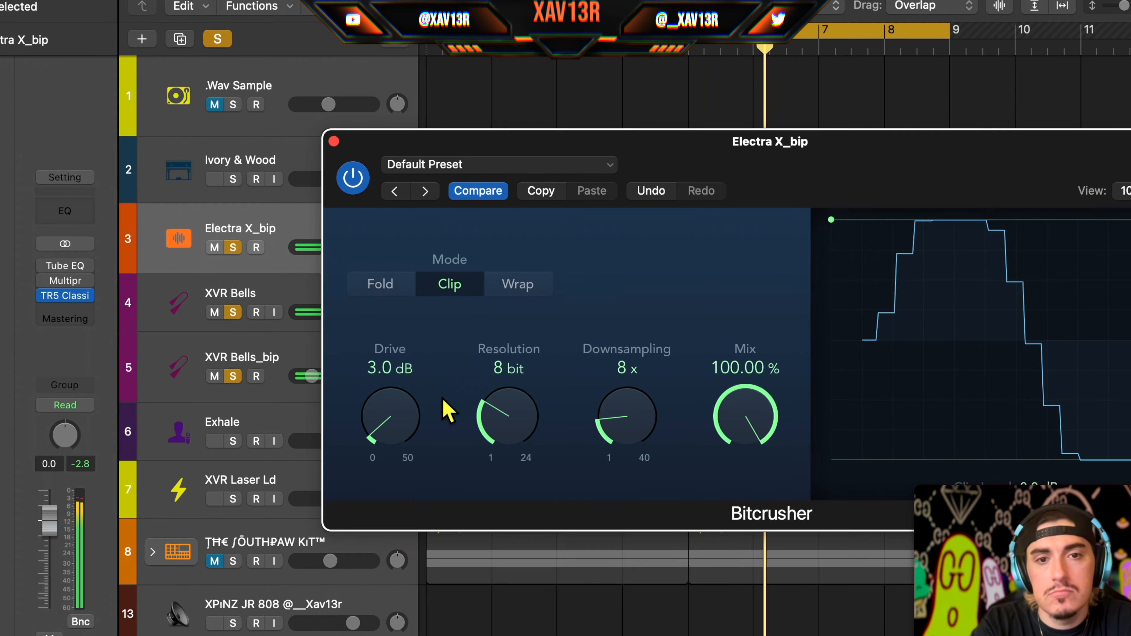
left_click_drag(397, 422, 410, 463)
left_click_drag(795, 419, 789, 579)
mouse_move(935, 446)
left_mouse_down()
mouse_move(935, 427)
mouse_move(935, 441)
left_mouse_up()
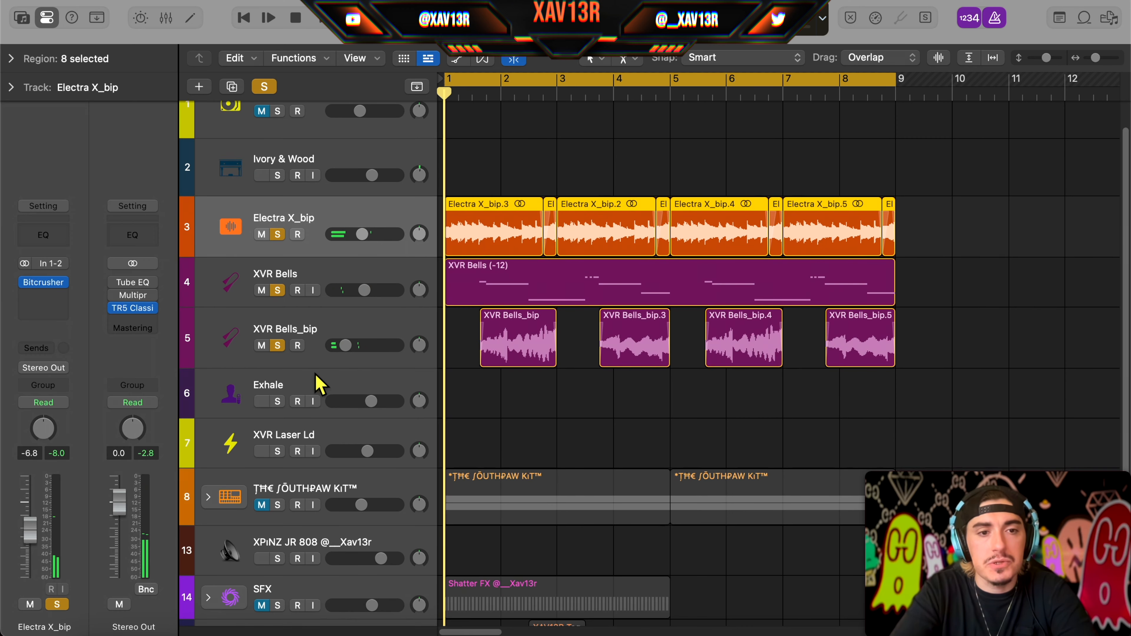
Clear the solos, write an eight-bar vocal part on the Exhale track, and check it soloed and unsoloed.
left_click(317, 385)
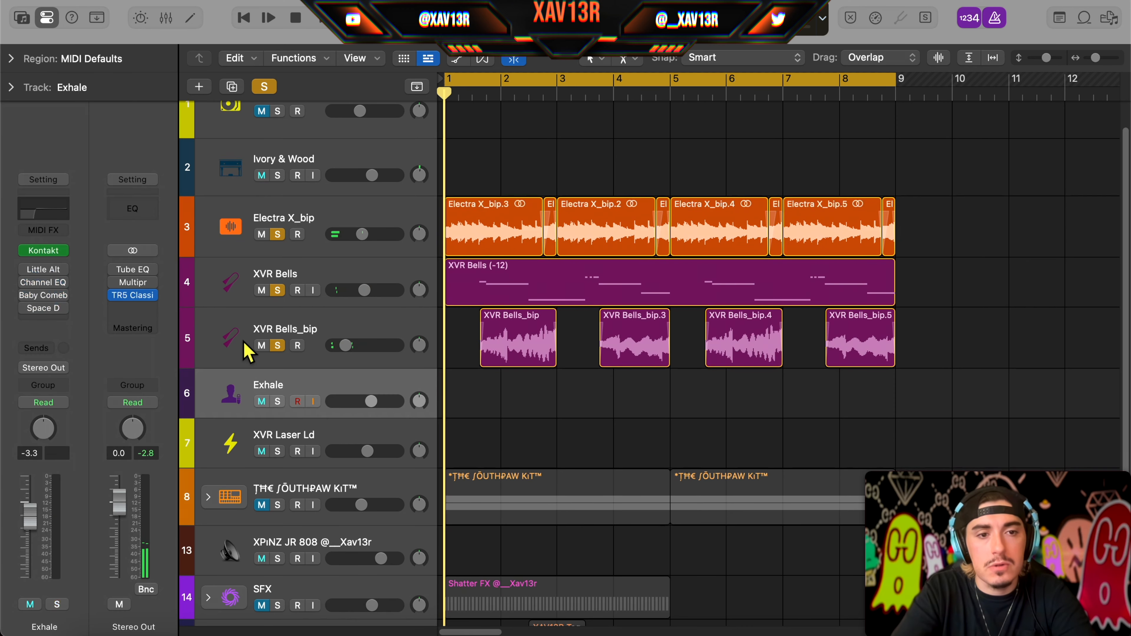
left_click(263, 88)
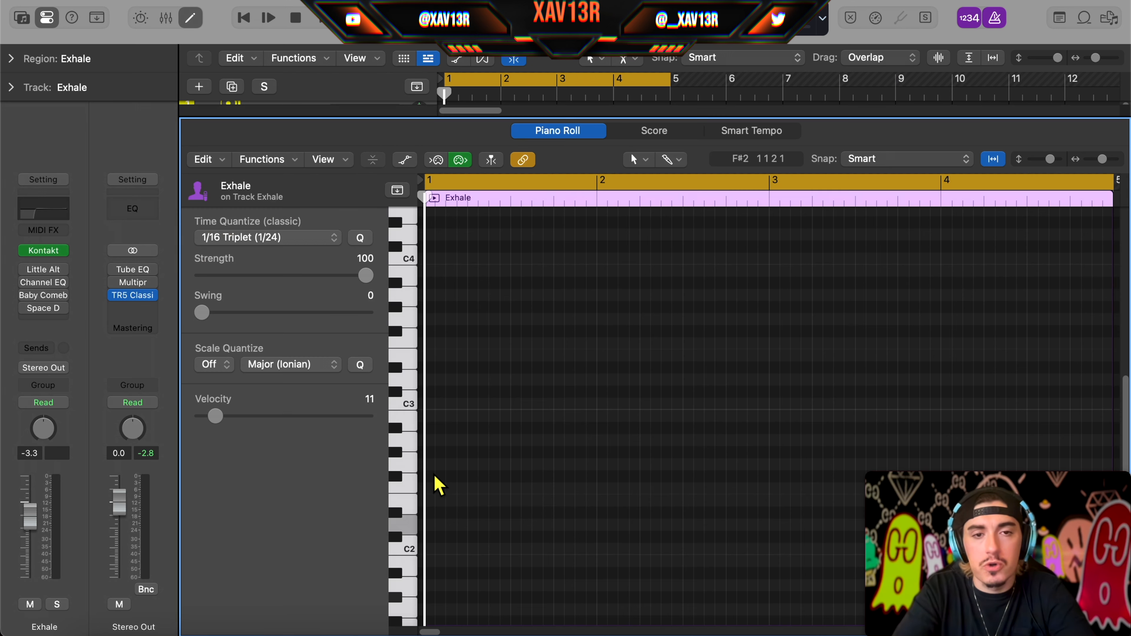
left_click(272, 249)
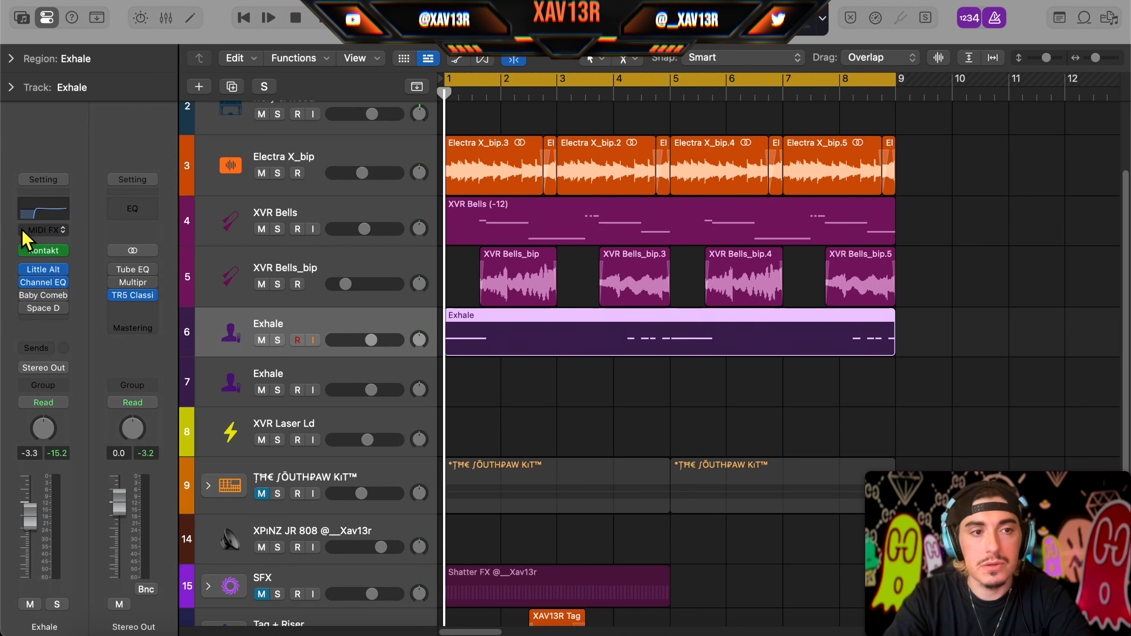
double_click(583, 340)
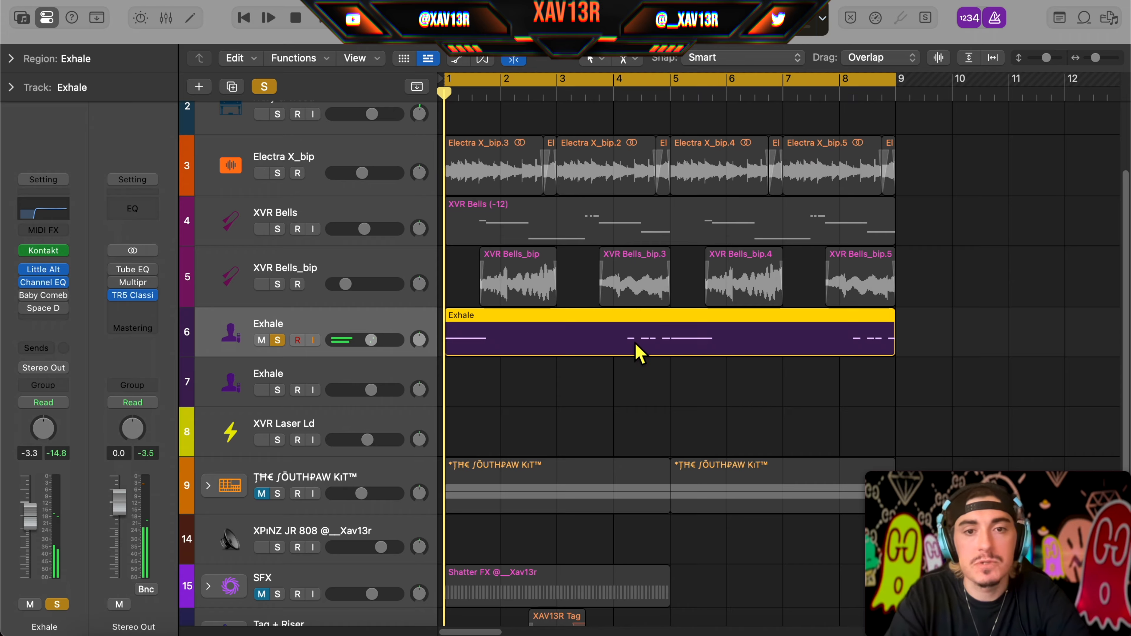
scroll(639, 355, "up", 3)
key("s")
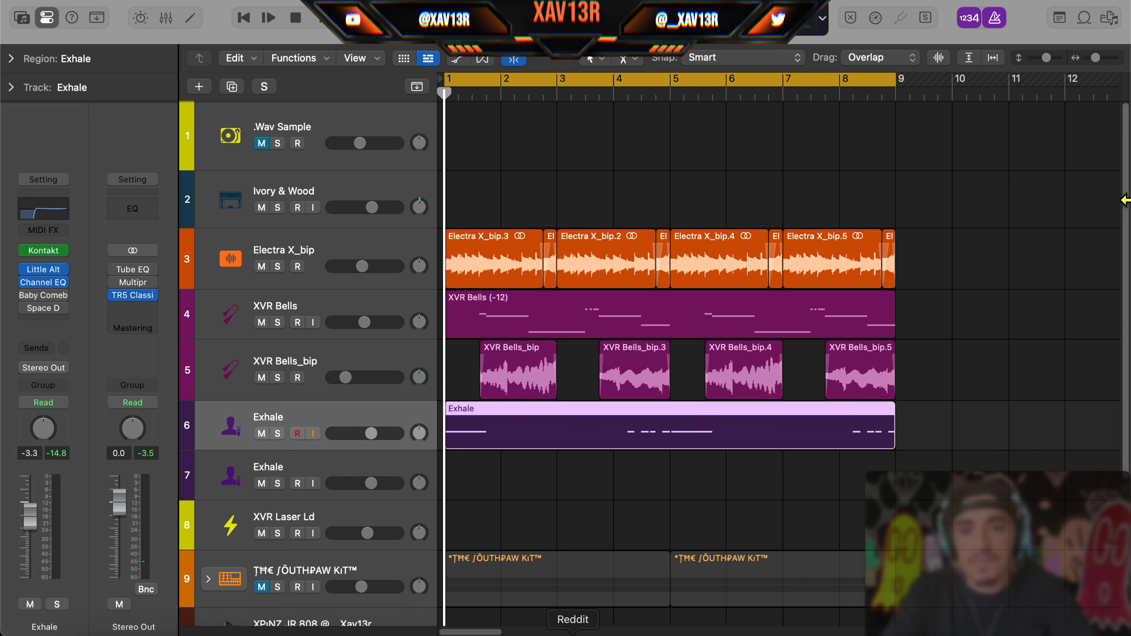
Repeat all the melody regions once from bar 9 and set the cycle range to bars 1 through 8.
left_click_drag(947, 255, 99, 412)
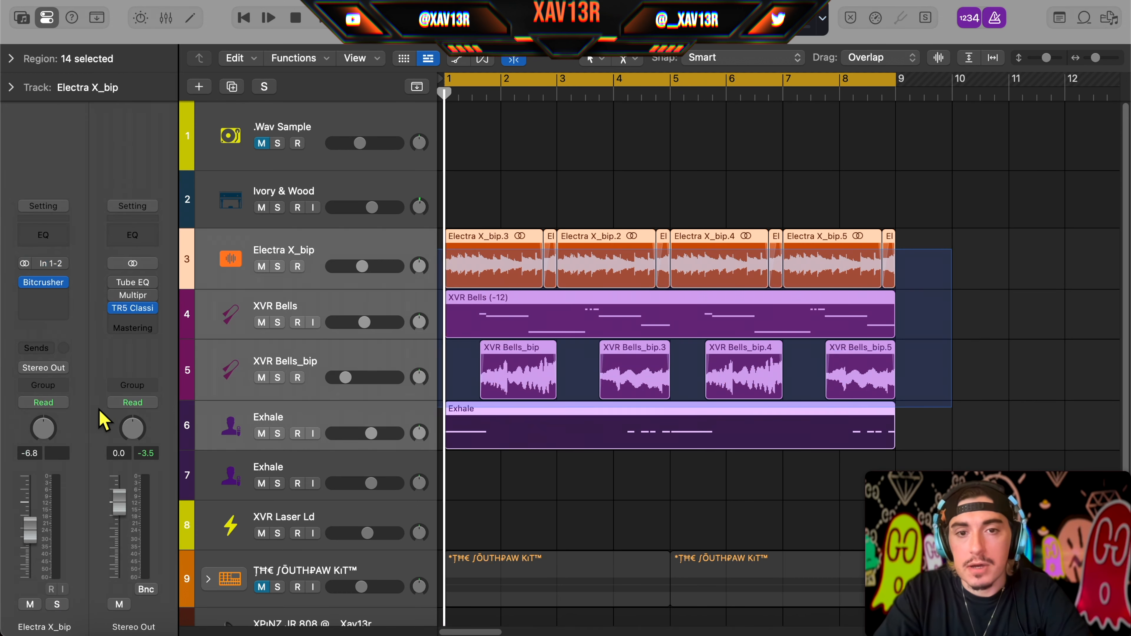
key("super+r")
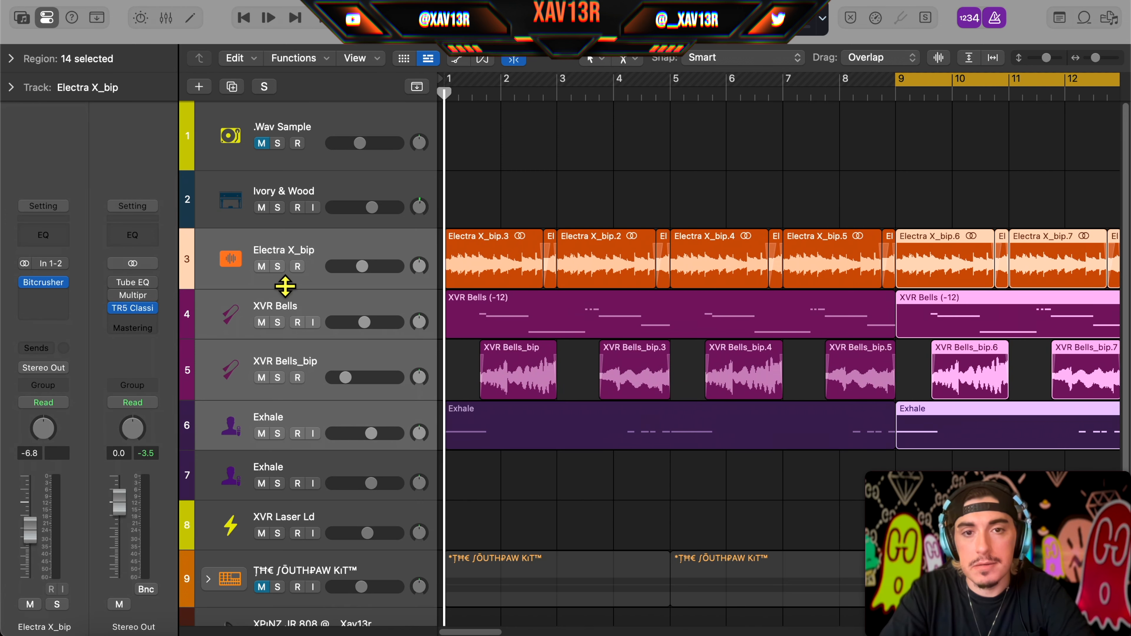
left_click_drag(472, 201, 823, 278)
key("super+u")
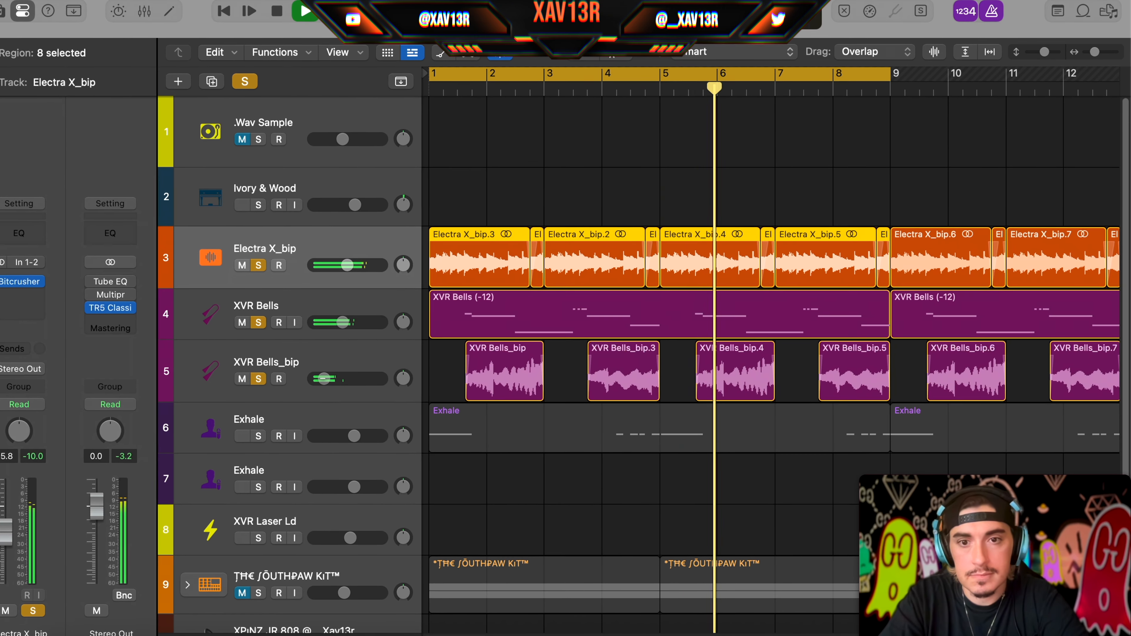
Lower the XVR Bells_bip volume slightly and trim the first Exhale region to start at bar 5.
left_click_drag(324, 379, 323, 379)
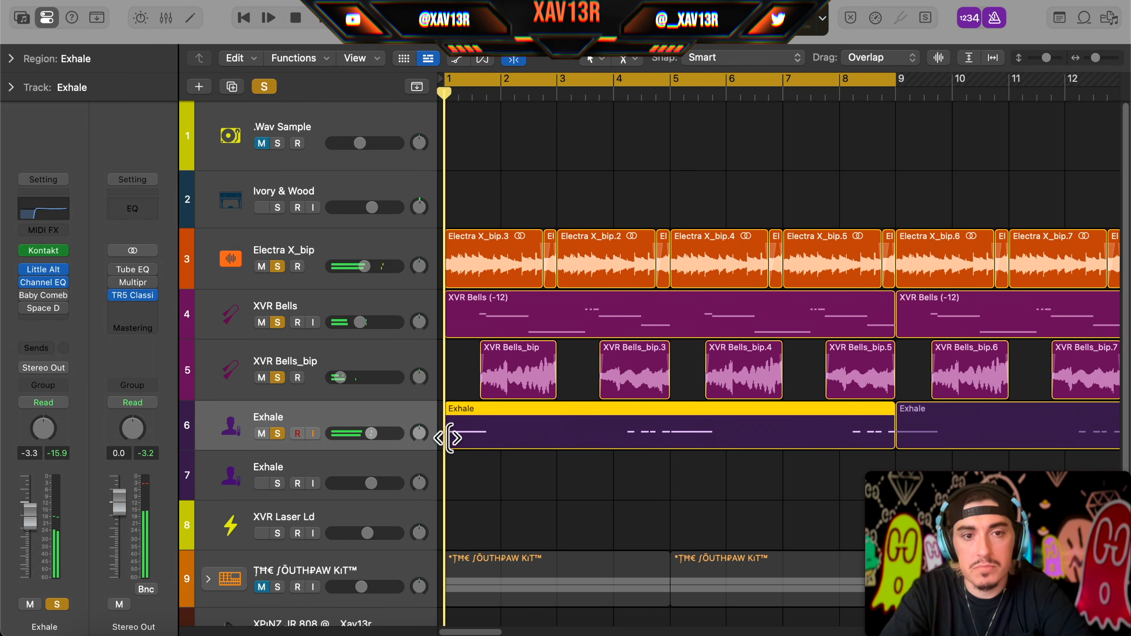
left_click_drag(442, 434, 677, 470)
Set the cycle range to the repeated Electra X_bip regions, from bar 9 to bar 17.
scroll(677, 470, "right", 8)
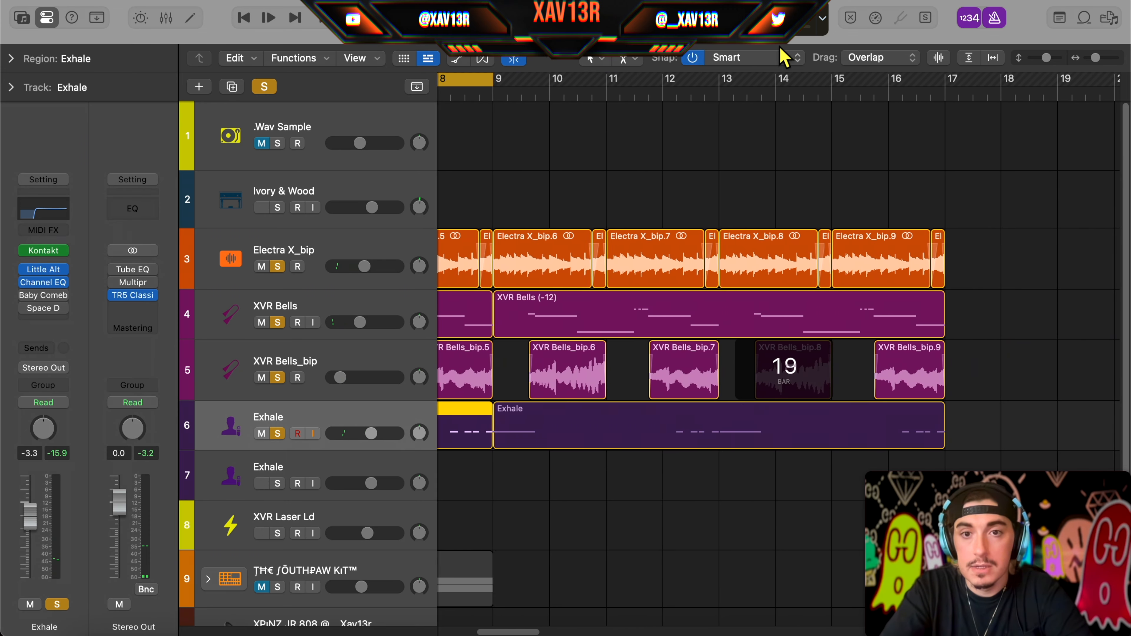
left_click_drag(1095, 243, 575, 258)
key("u")
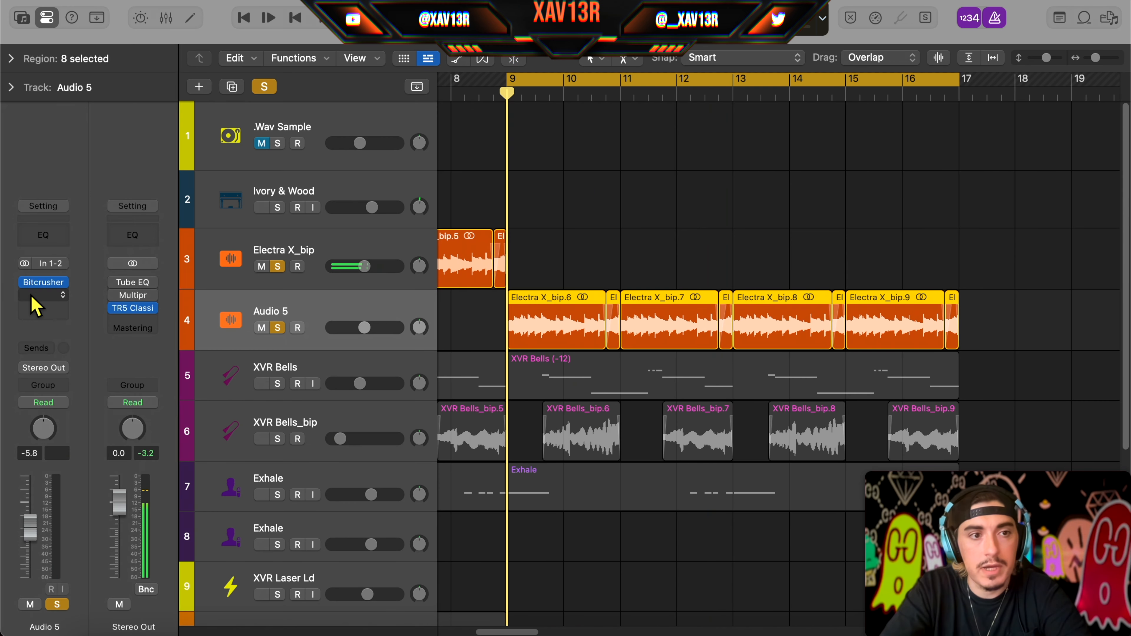
Insert the HalfTime effect after the Bitcrusher on the Audio 5 track holding the second-half Electra X_bip regions.
left_click(32, 296)
type("half")
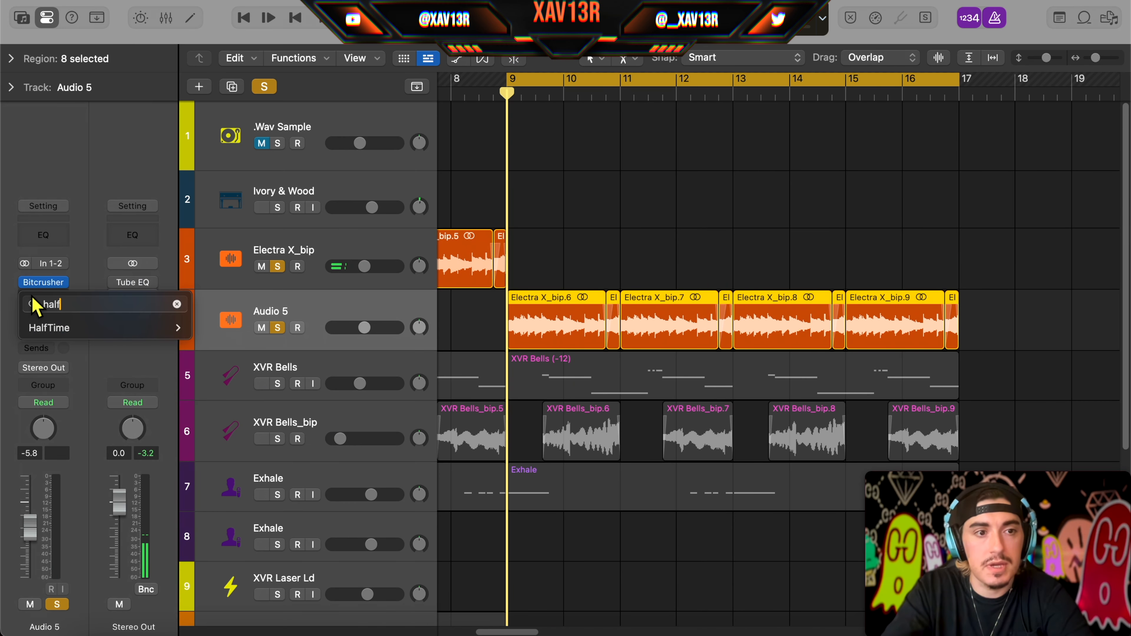
left_click(214, 328)
left_click(443, 129)
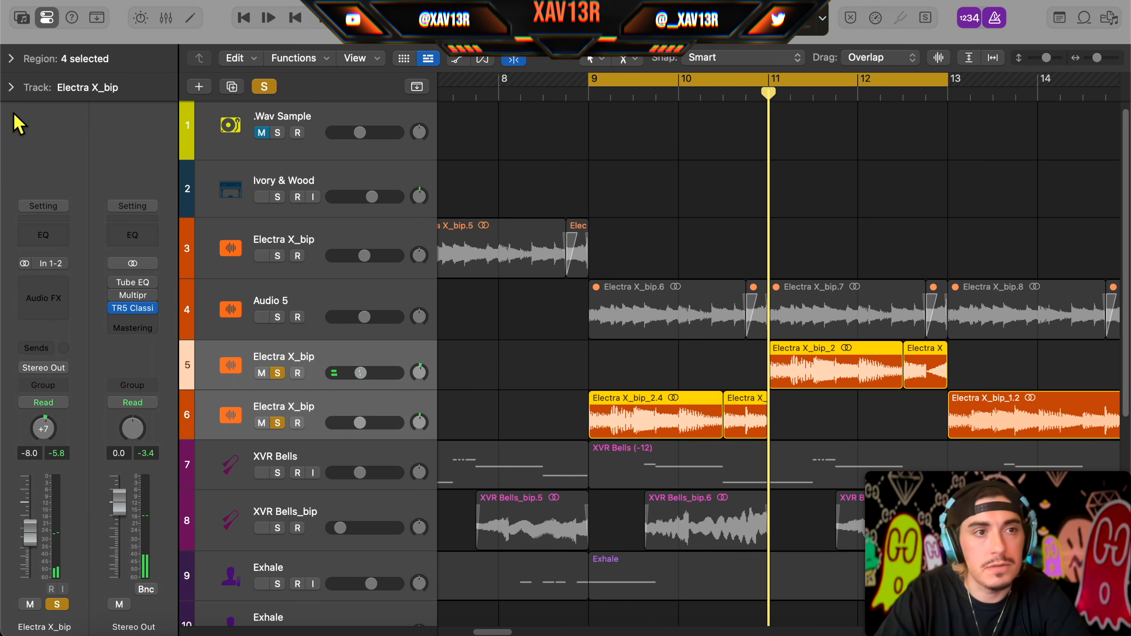
Combine the half-time Electra regions into one Low Main Chords region at bars 9 to 17 and solo XVR Bells alongside it.
left_click(22, 63)
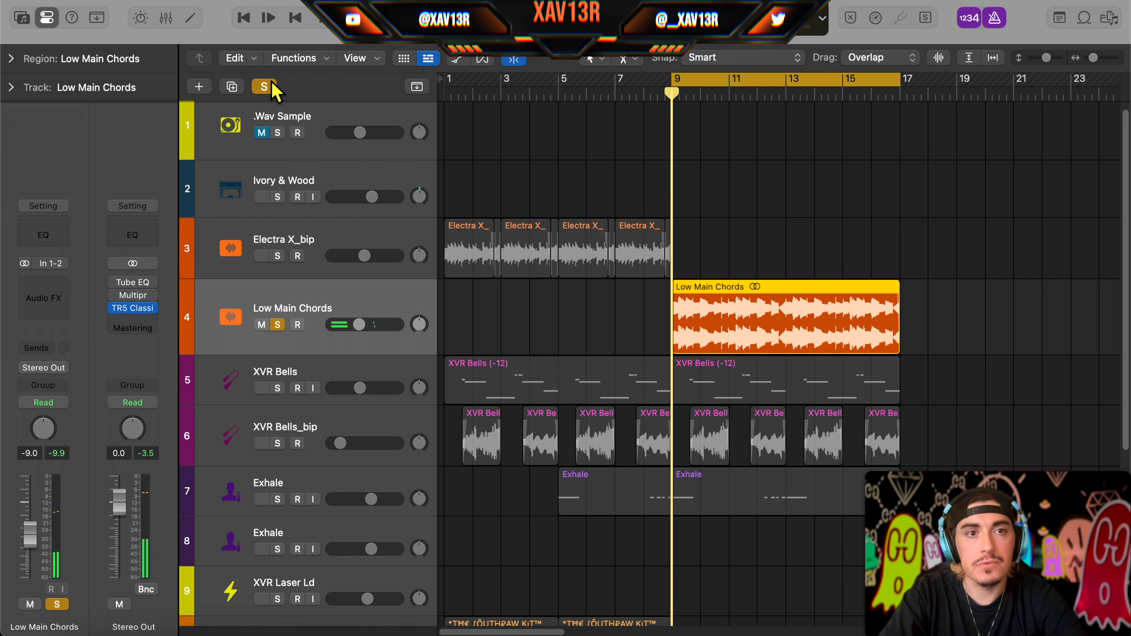
left_click(265, 87)
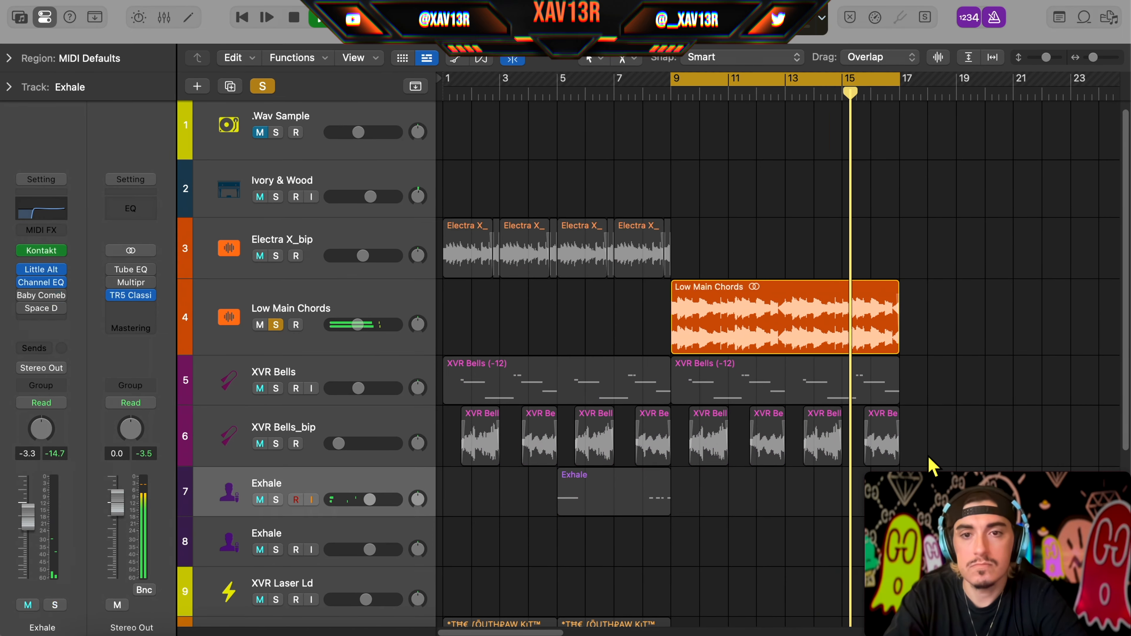
left_click(278, 388)
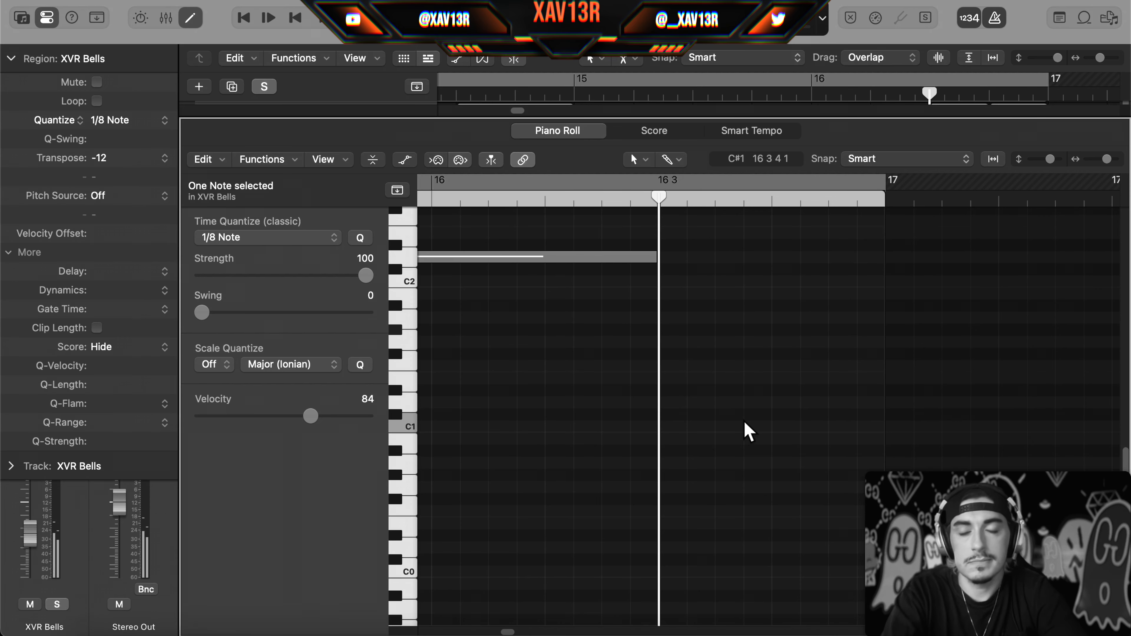
Add a 1/32-triplet roll of twelve short notes with rising velocity at the end of bar 16 in the second XVR Bells region.
left_click(267, 235)
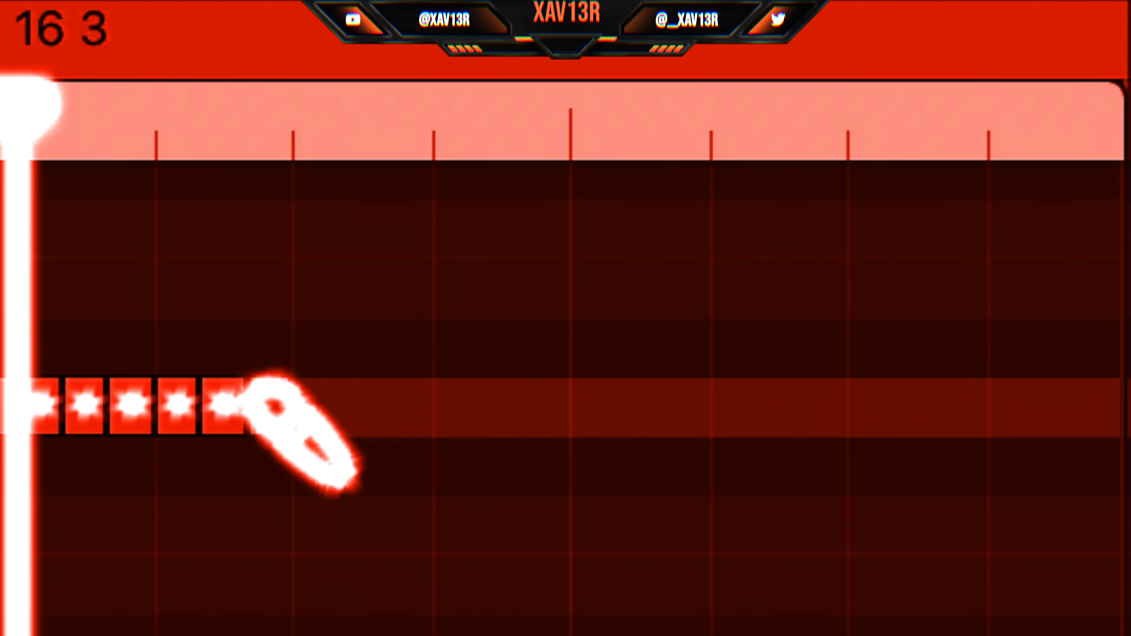
left_click_drag(253, 391, 1111, 392)
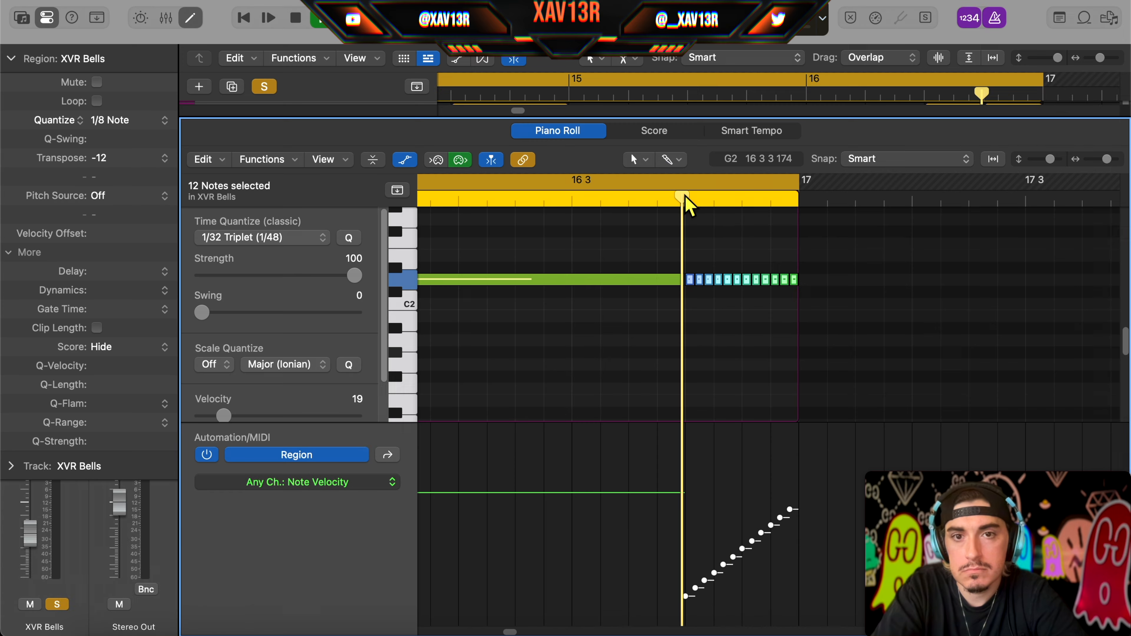
scroll(686, 202, "up", 3)
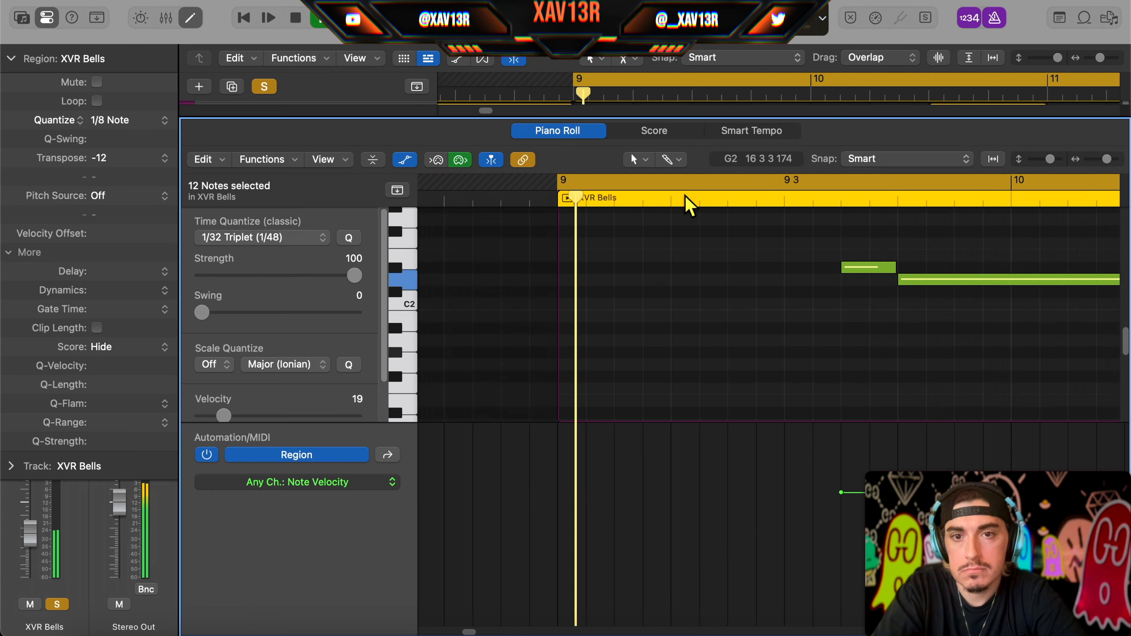
left_click(999, 163)
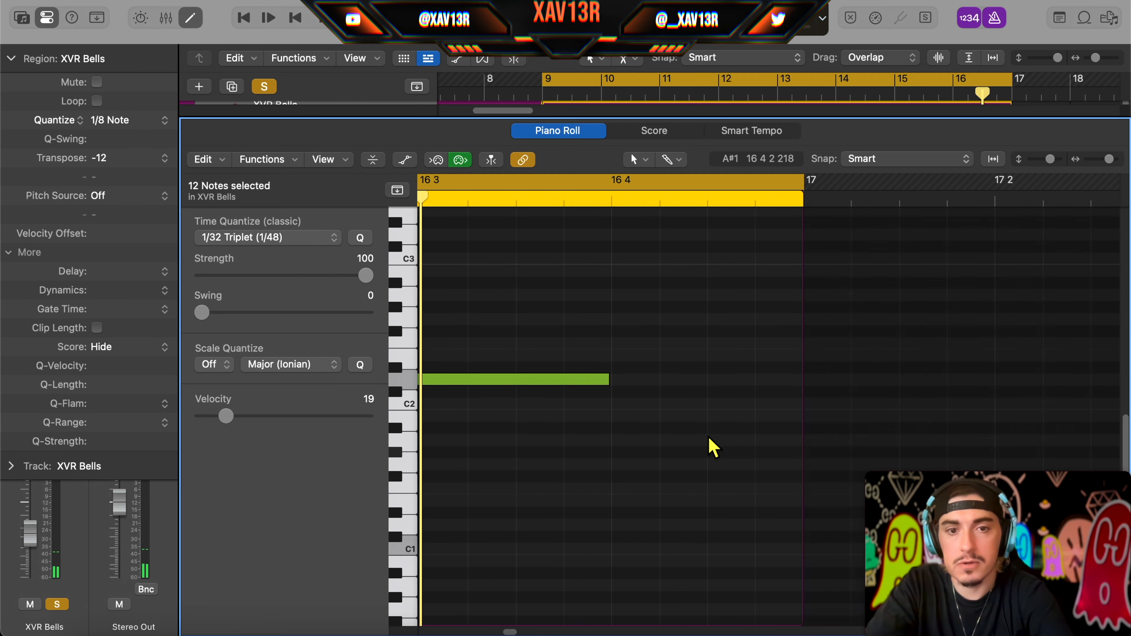
left_click(264, 239)
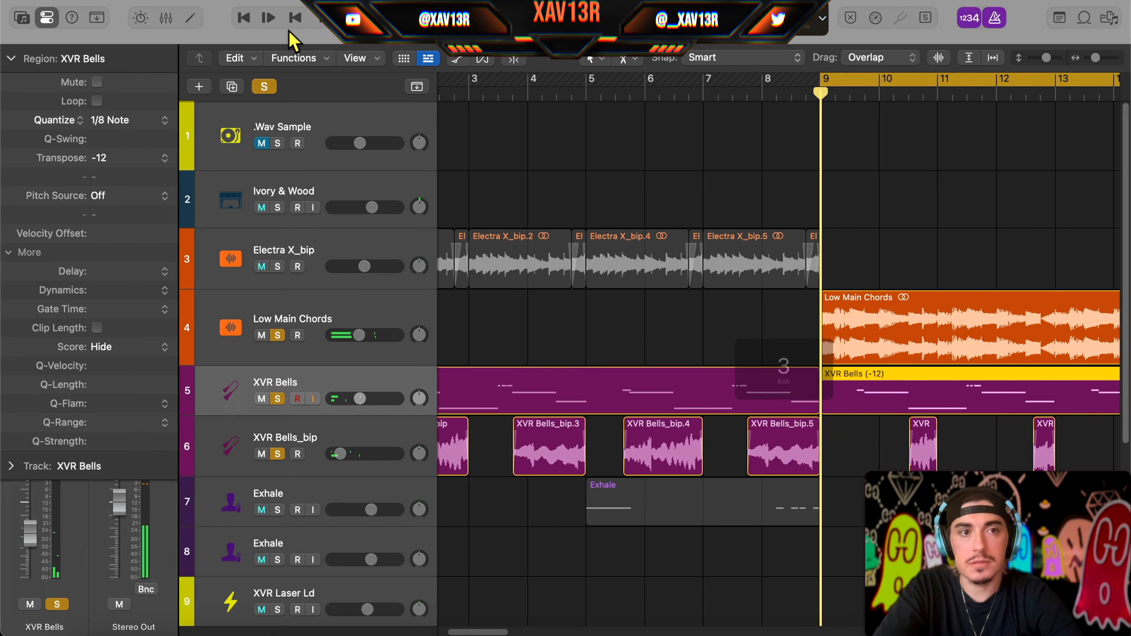
Clear all track solos so every melody layer in the arrangement plays together.
left_click(264, 86)
scroll(664, 356, "left", 5)
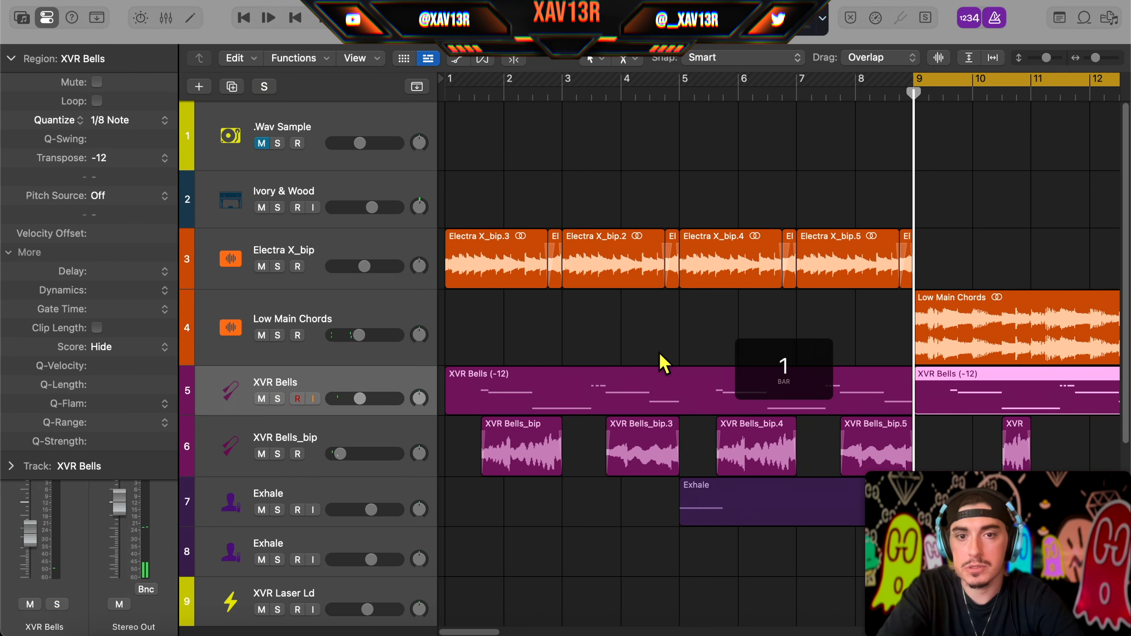
scroll(642, 404, "down", 5)
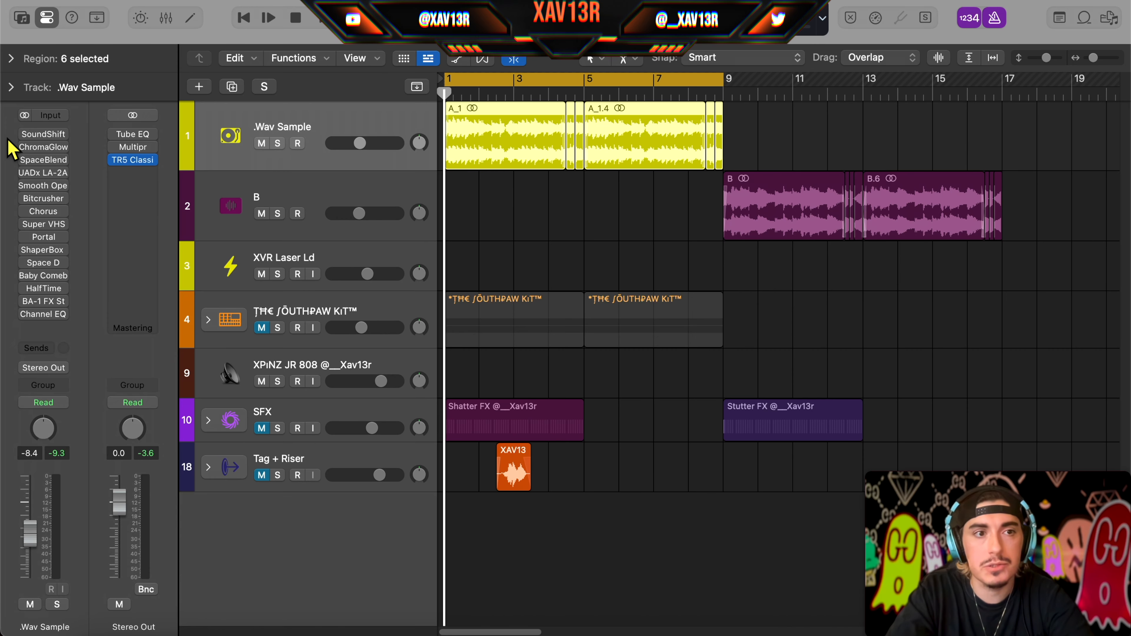
Switch on the UADx LA-2A Tube Compressor on the .Wav Sample track and audition it.
left_click(27, 173)
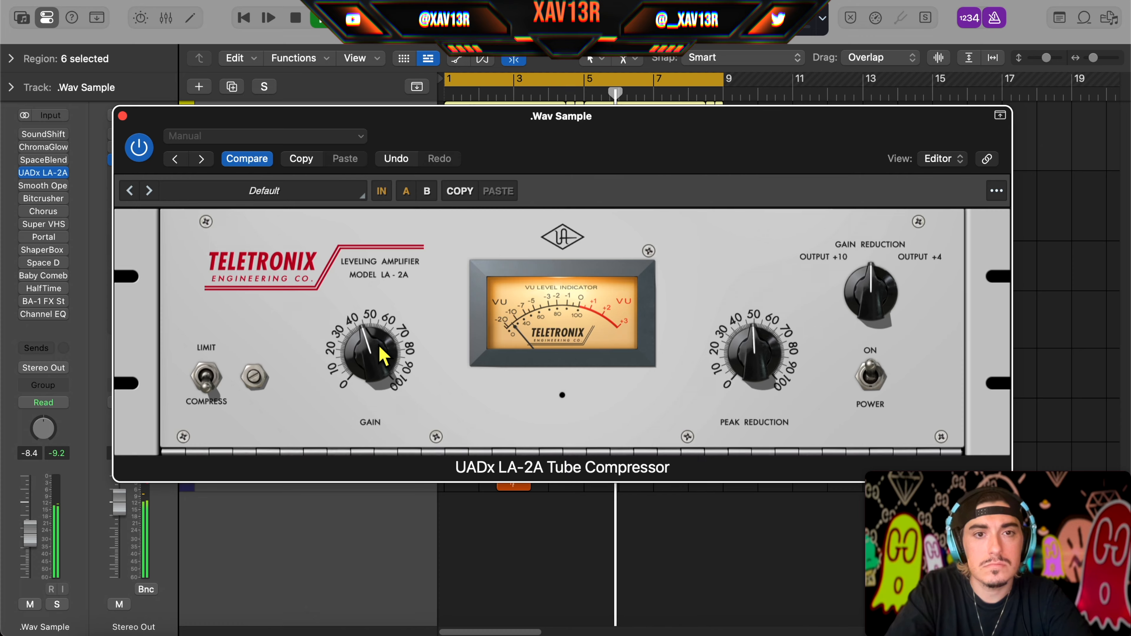
left_click_drag(594, 124, 605, 307)
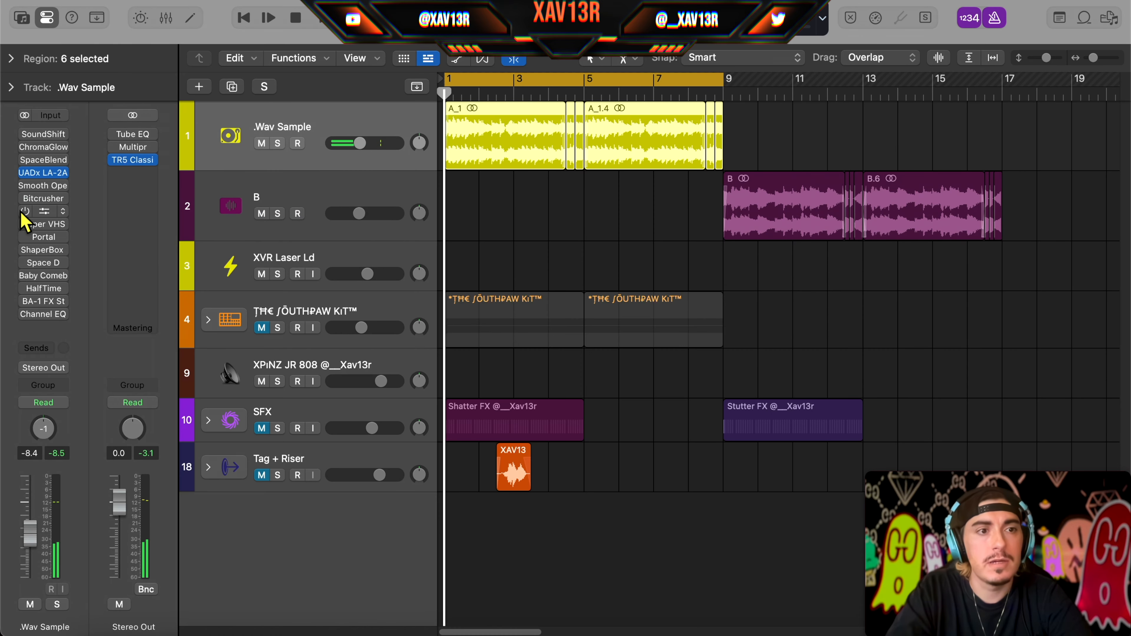
Switch on Portal, Space Designer and Channel EQ on the .Wav Sample track, adjusting the reverb's wet level and the EQ curve.
left_click(44, 237)
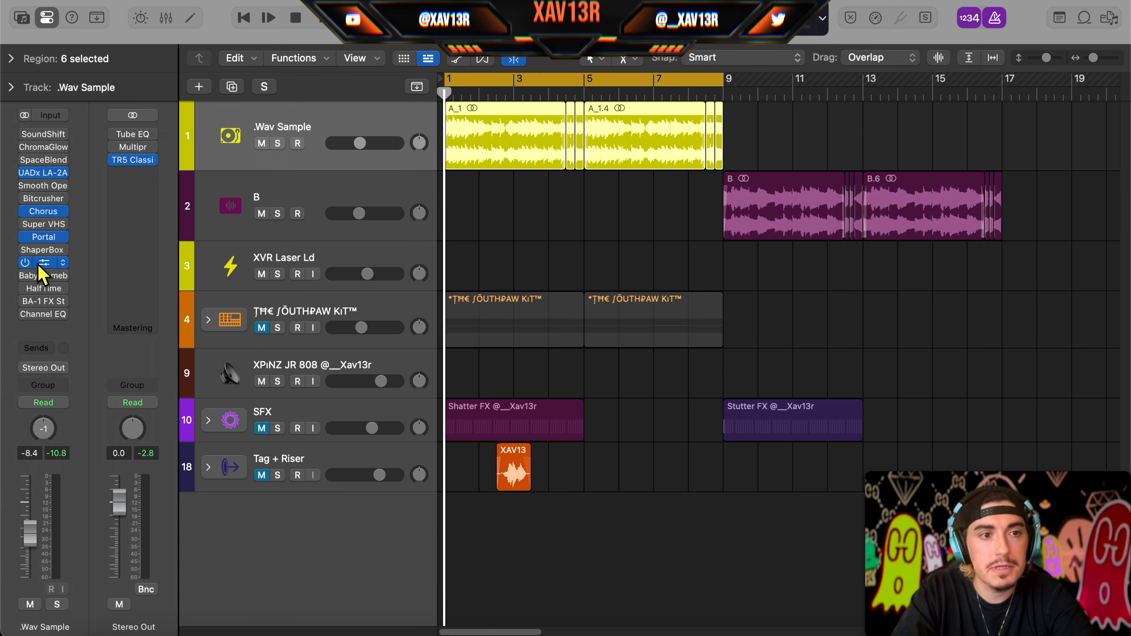
left_click(41, 263)
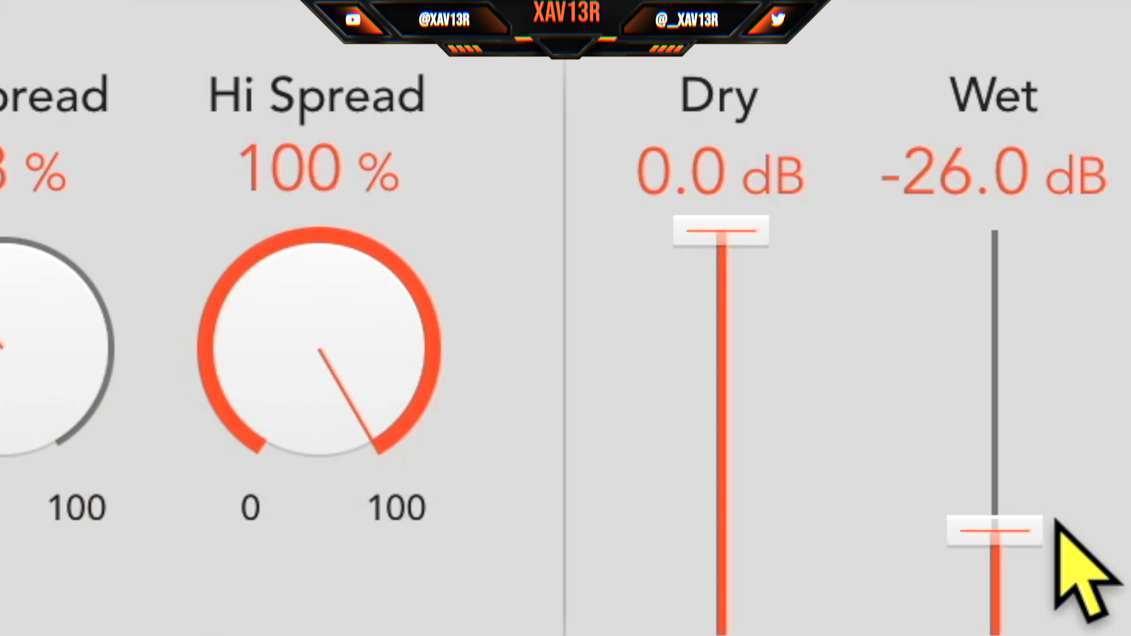
left_click_drag(1039, 532, 1068, 550)
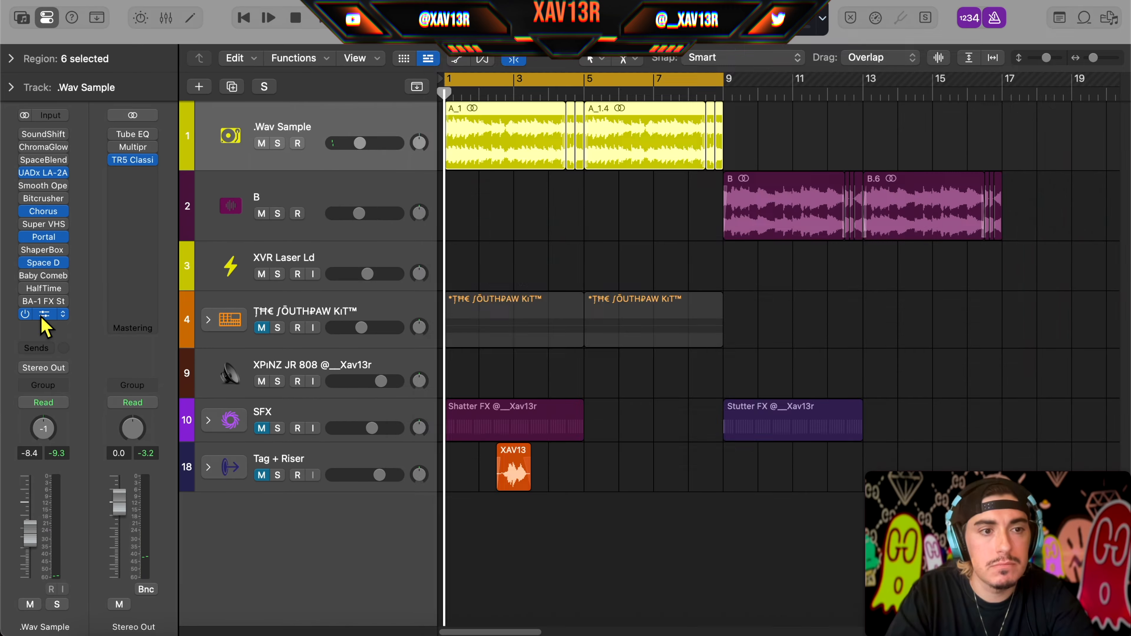
left_click(43, 314)
left_click_drag(838, 179, 775, 122)
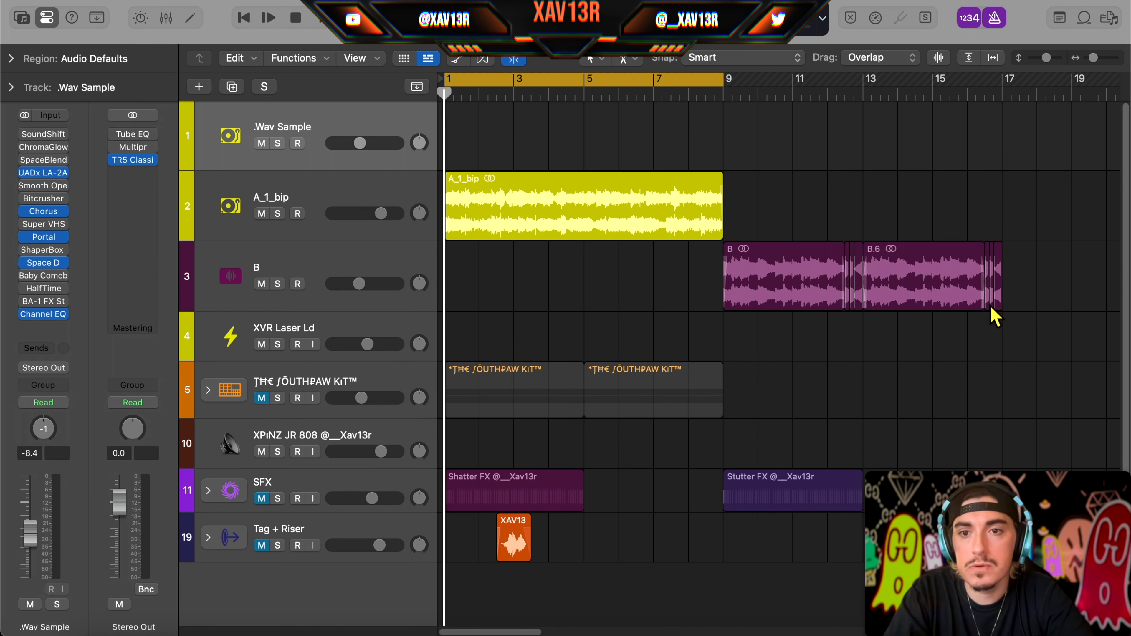
Move all the B regions at bars 9 to 17 up onto the .Wav Sample track.
left_click_drag(992, 315, 686, 286)
left_click_drag(770, 291, 765, 139)
left_click_drag(767, 139, 775, 138)
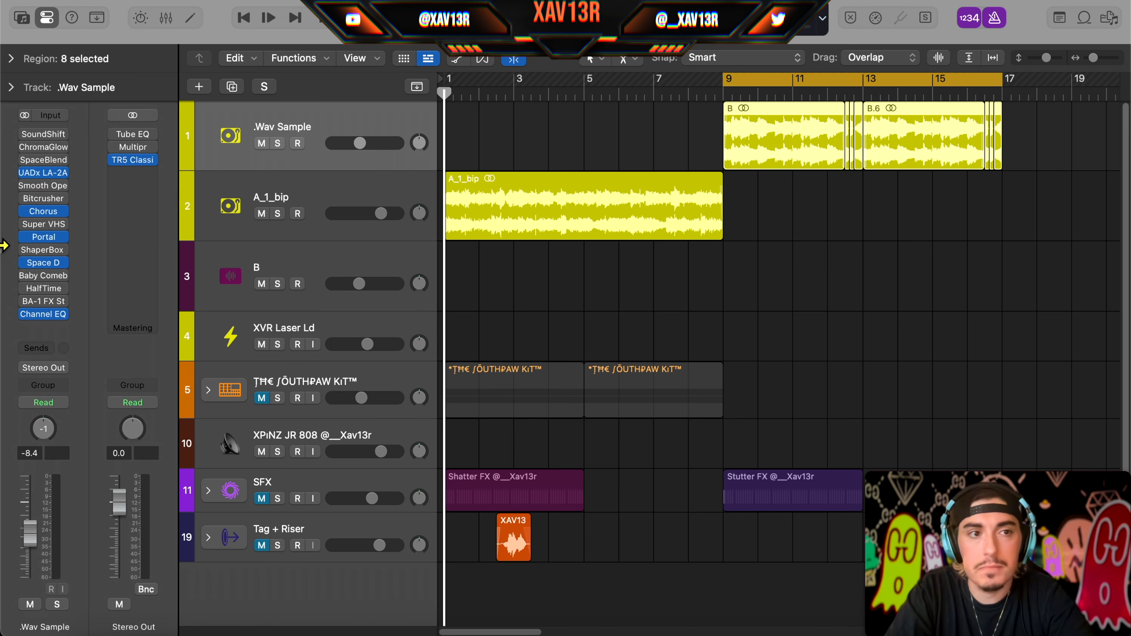
Play the B section from bar 9 and fine-tune the .Wav Sample track's volume against it.
key("space")
left_click(359, 143)
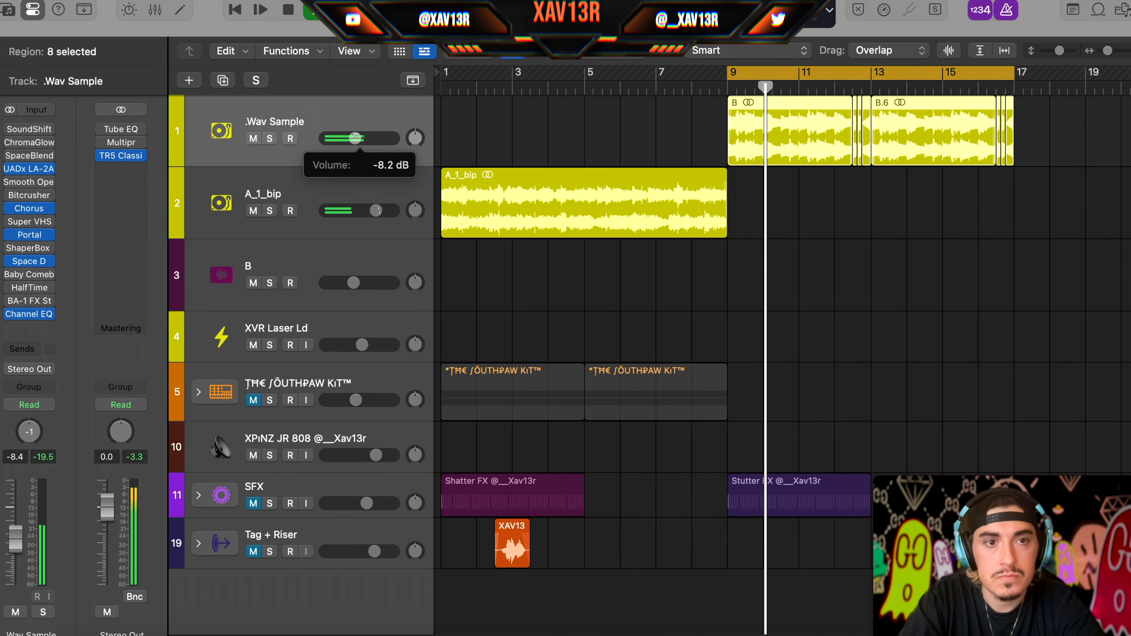
mouse_move(355, 138)
left_mouse_down()
mouse_move(366, 139)
mouse_move(356, 127)
left_mouse_up()
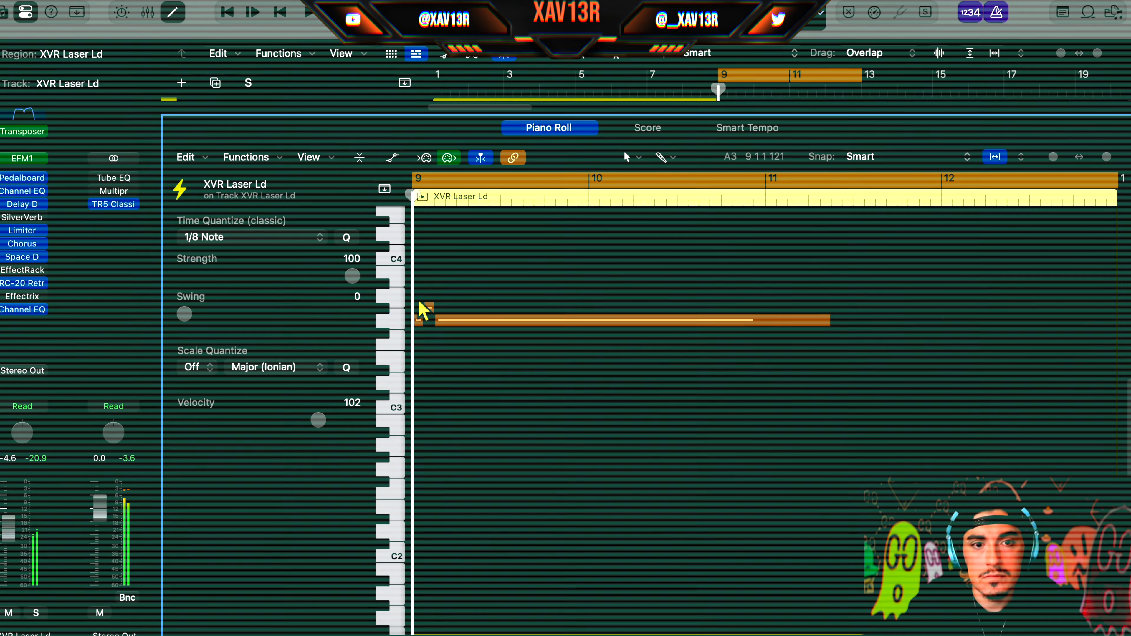
Complete the XVR Laser Ld melody over bars 9 to 12, extending the D3 note in bar 11 into bar 12.
left_click(735, 387)
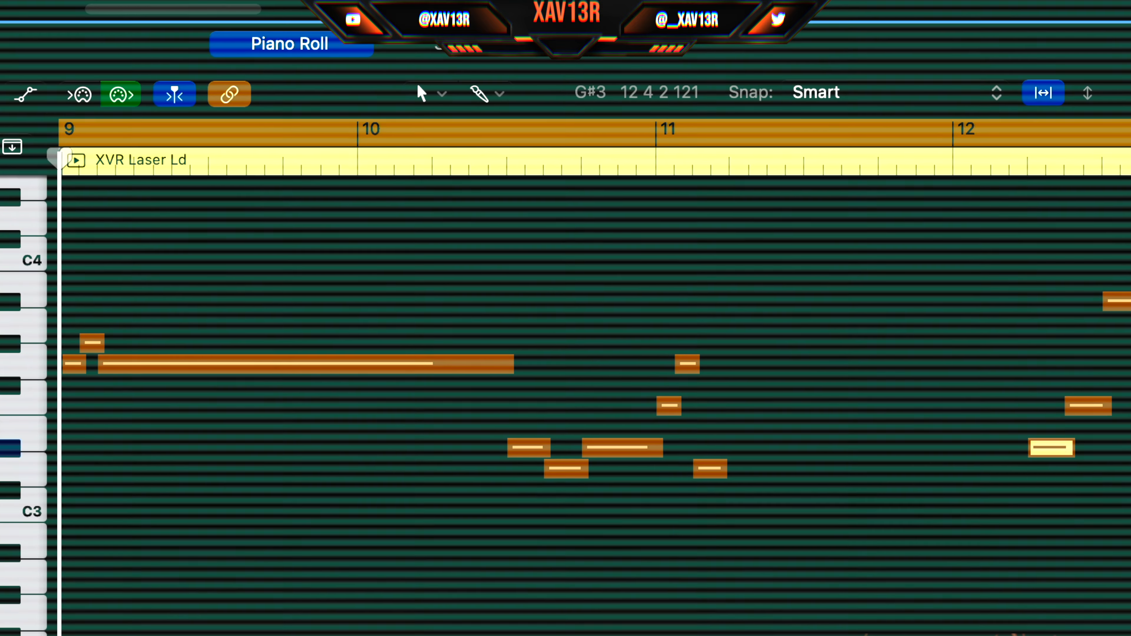
left_click_drag(725, 469, 770, 511)
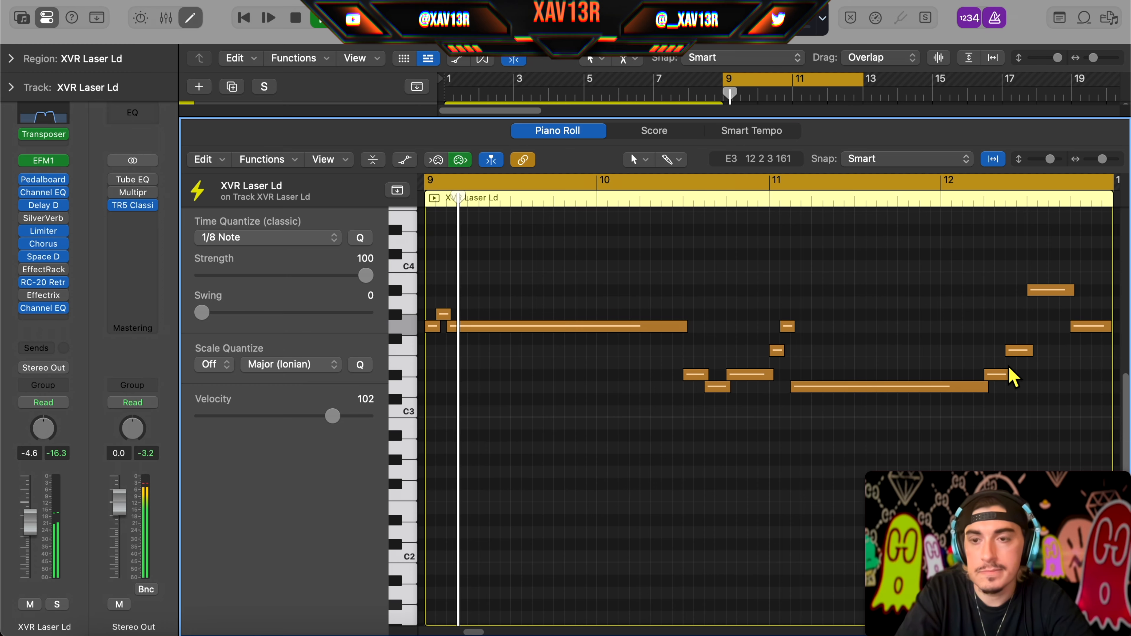
key("p")
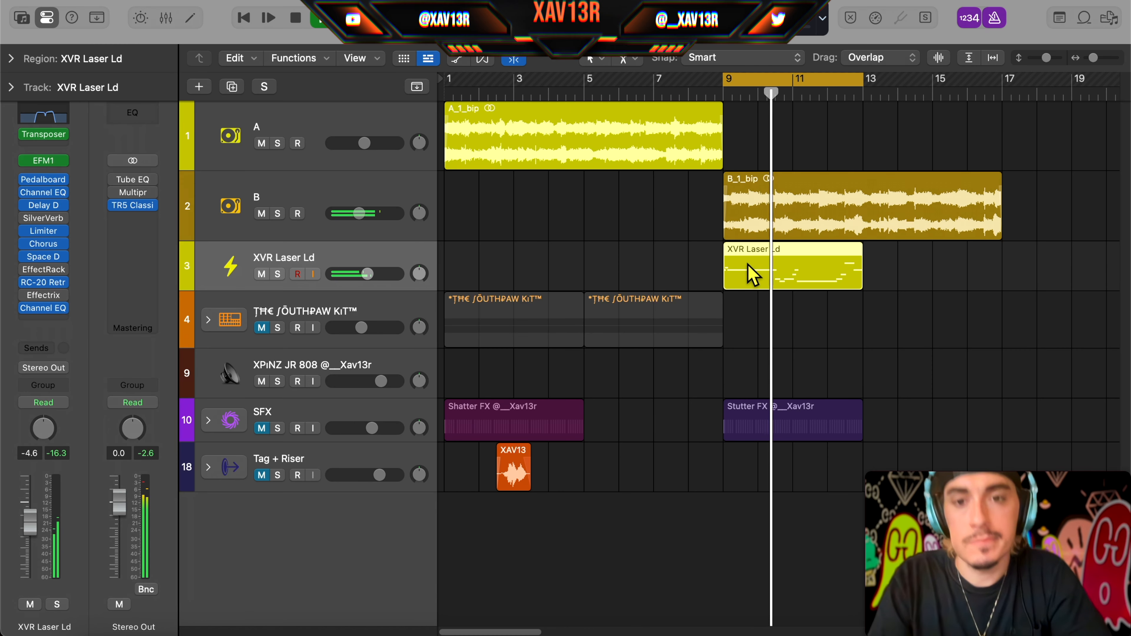
Extend the XVR Laser Ld region with a repeat up to bar 17, raising all its notes one octave at velocity 31.
key("super+r")
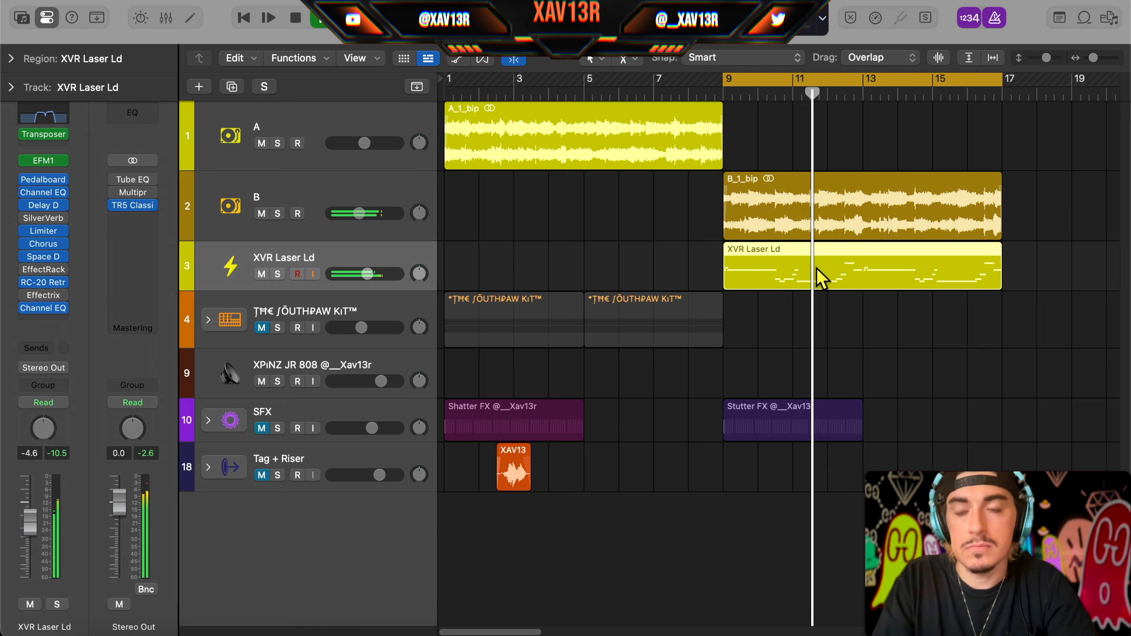
key("p")
key("super+a")
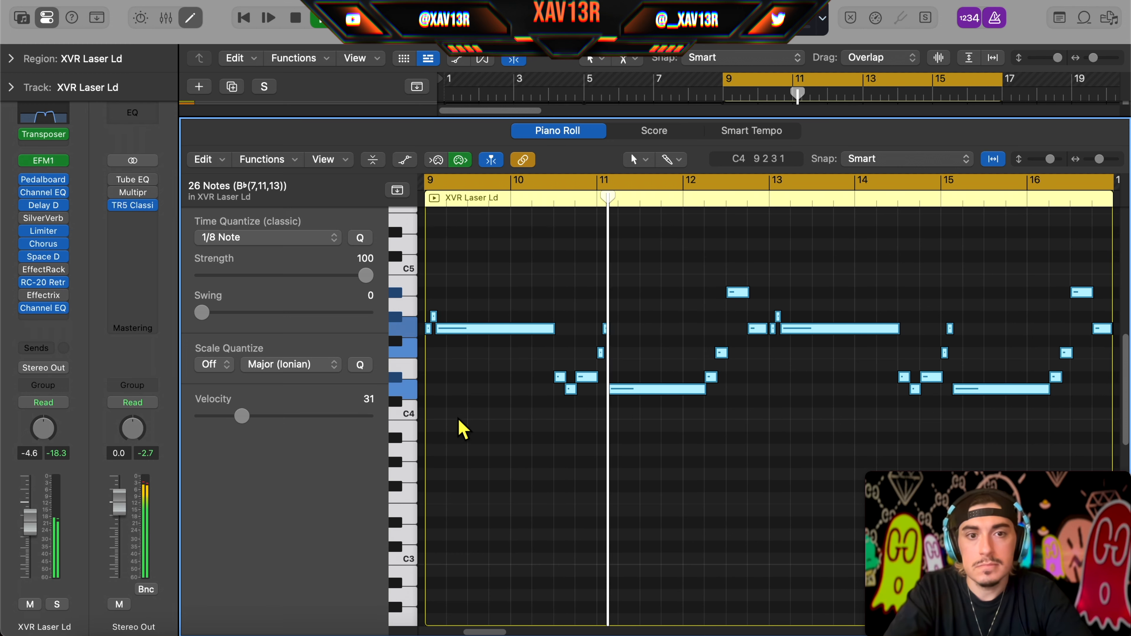
mouse_move(476, 328)
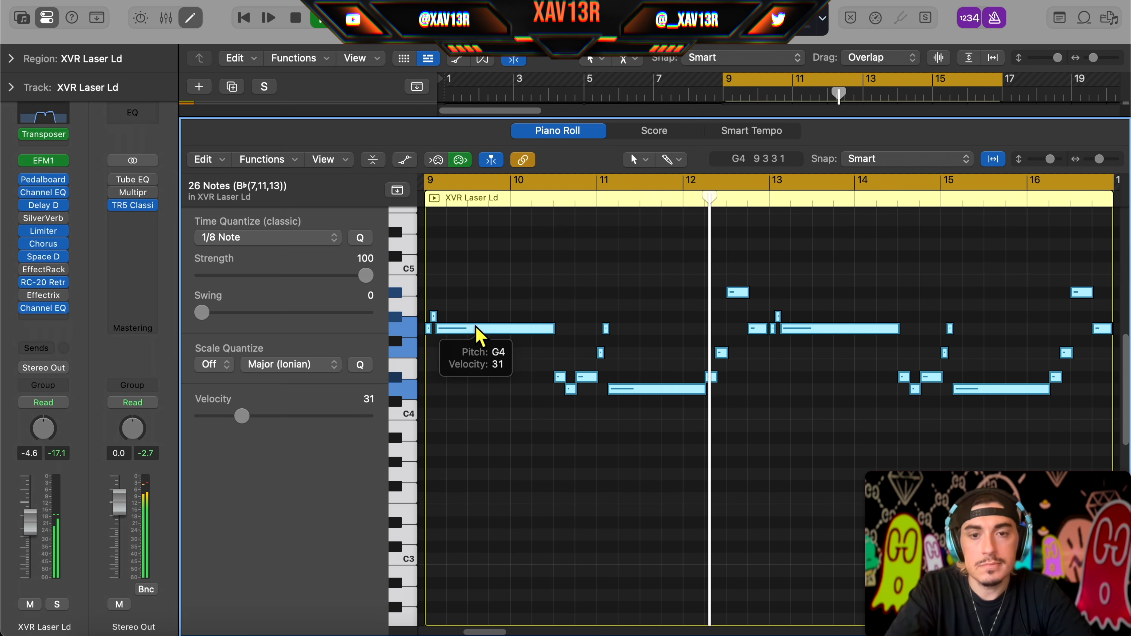
key("space")
key("p")
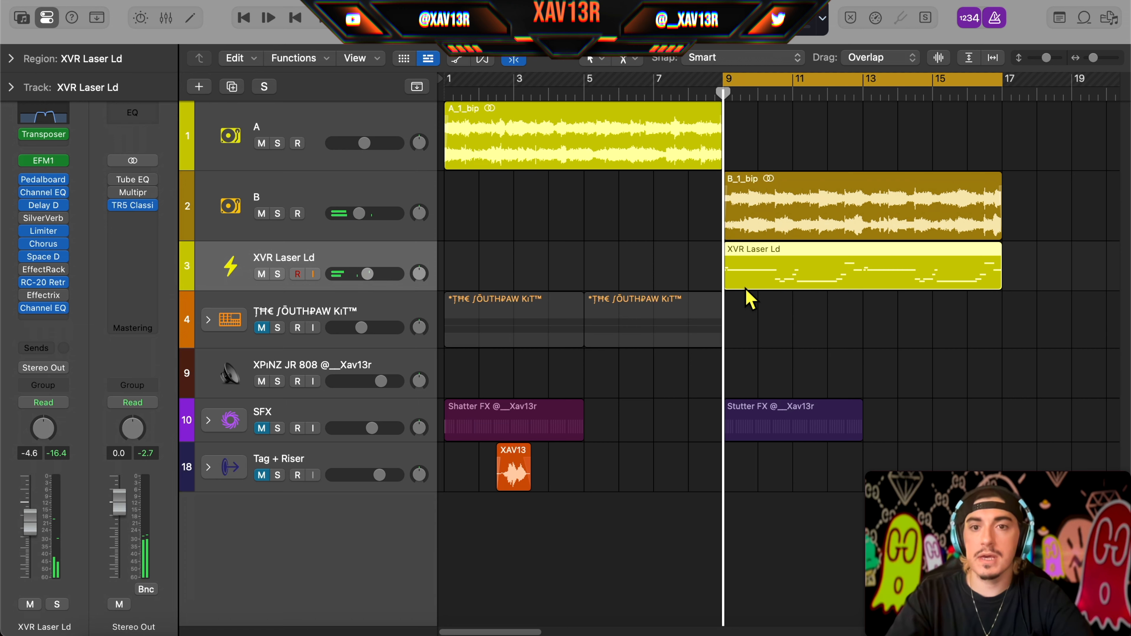
Rebuild bars 9 to 12 of the XVR Laser Ld part from a copy of its second half, placing those notes in a lower register.
left_click_drag(728, 284, 794, 277)
left_click_drag(851, 280, 864, 280)
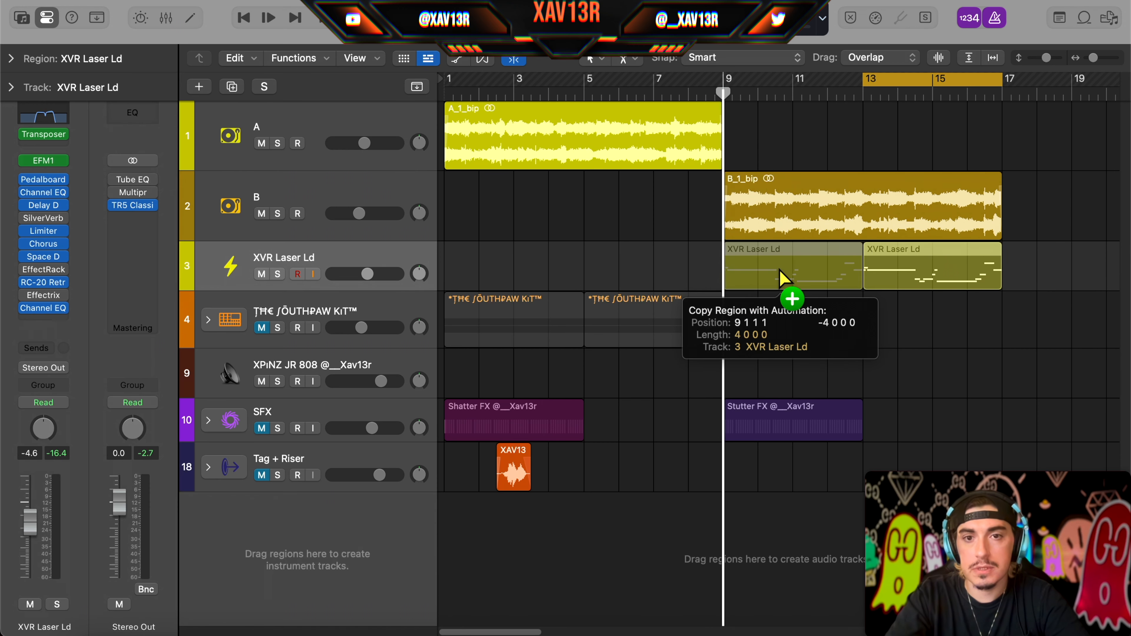
left_click_drag(784, 278, 784, 280)
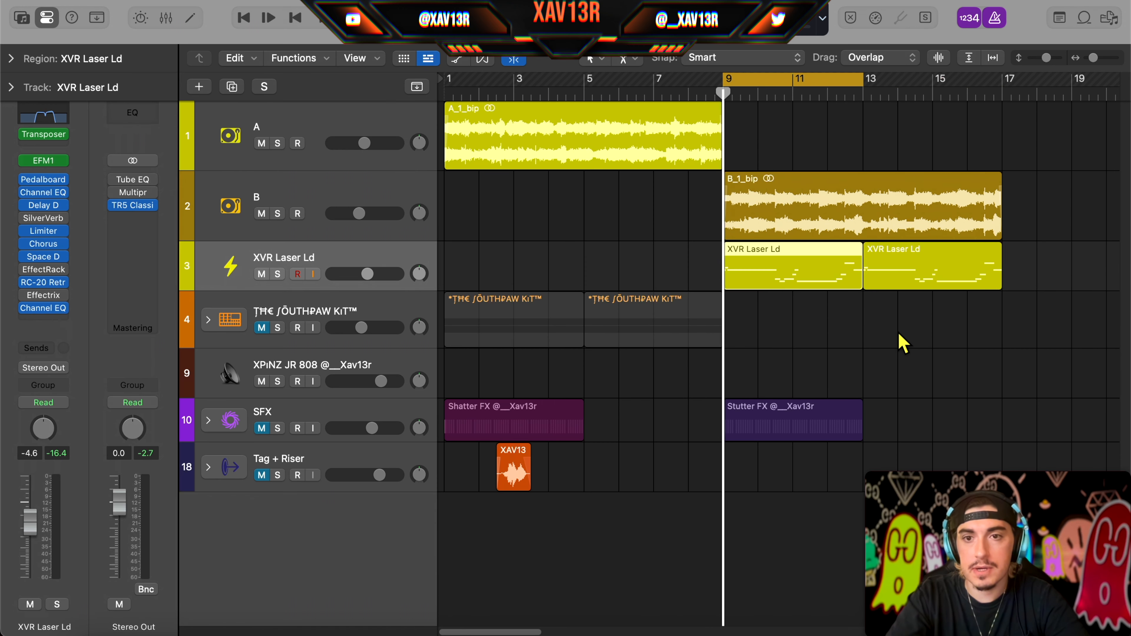
double_click(841, 280)
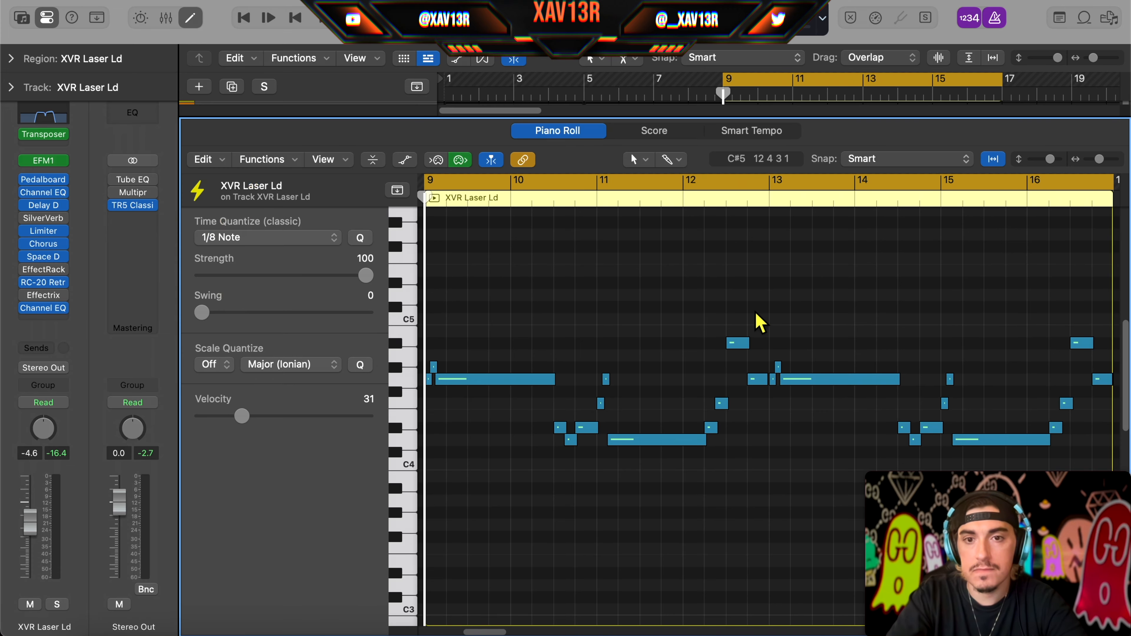
left_click_drag(760, 308, 197, 569)
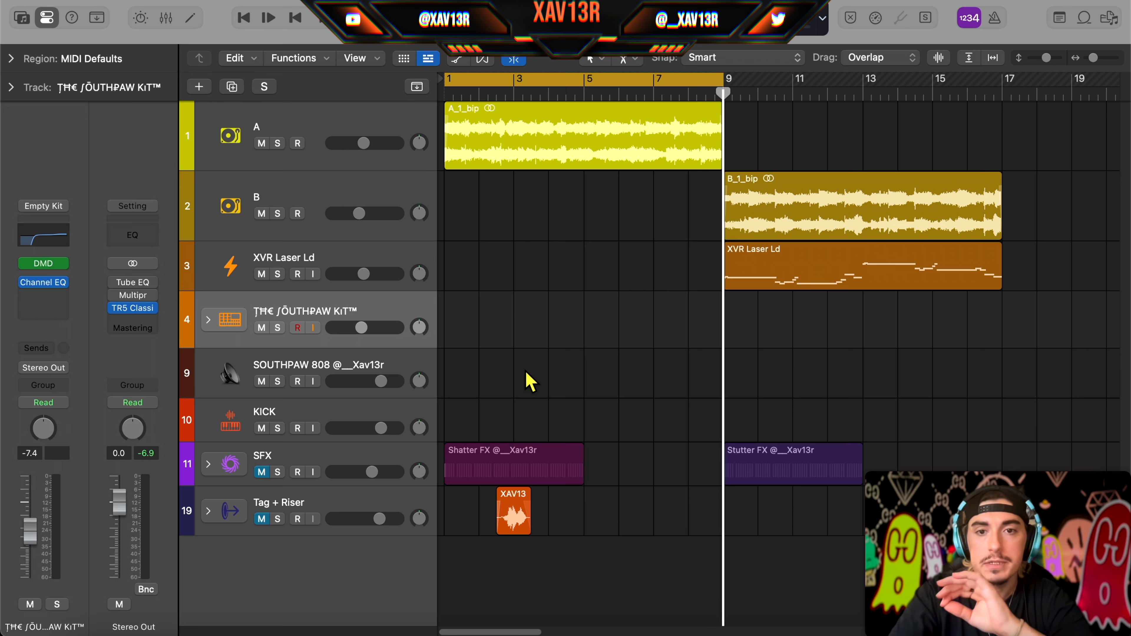
Program a 64-step pattern region on the 2x4 Snare track at bar 1 and repeat it at bar 5.
left_click(881, 128)
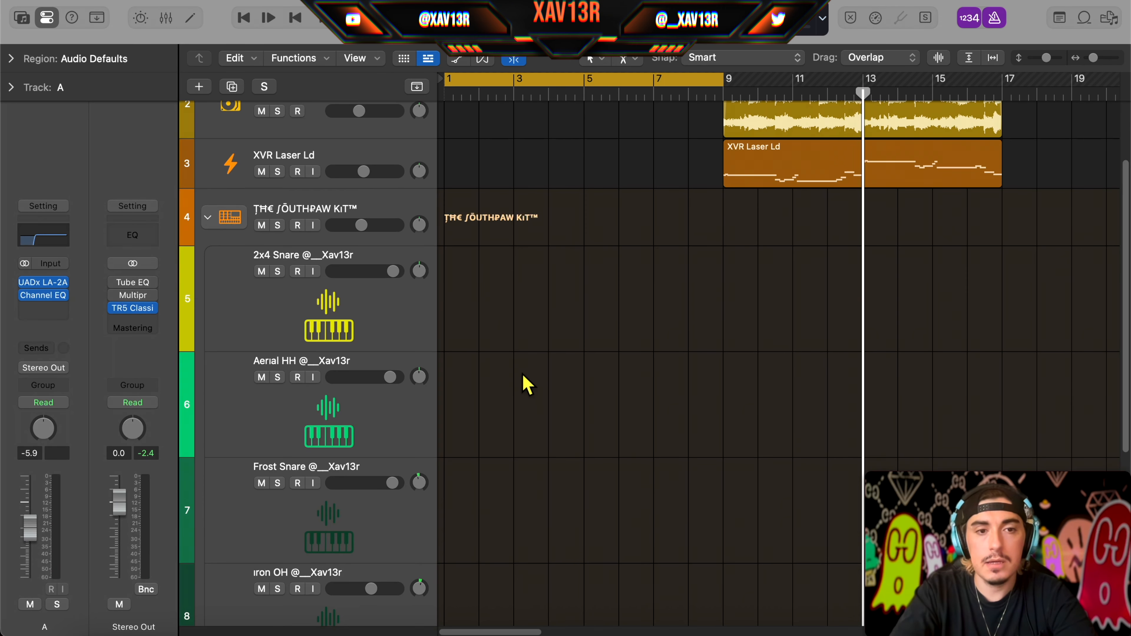
scroll(513, 370, "down", 5)
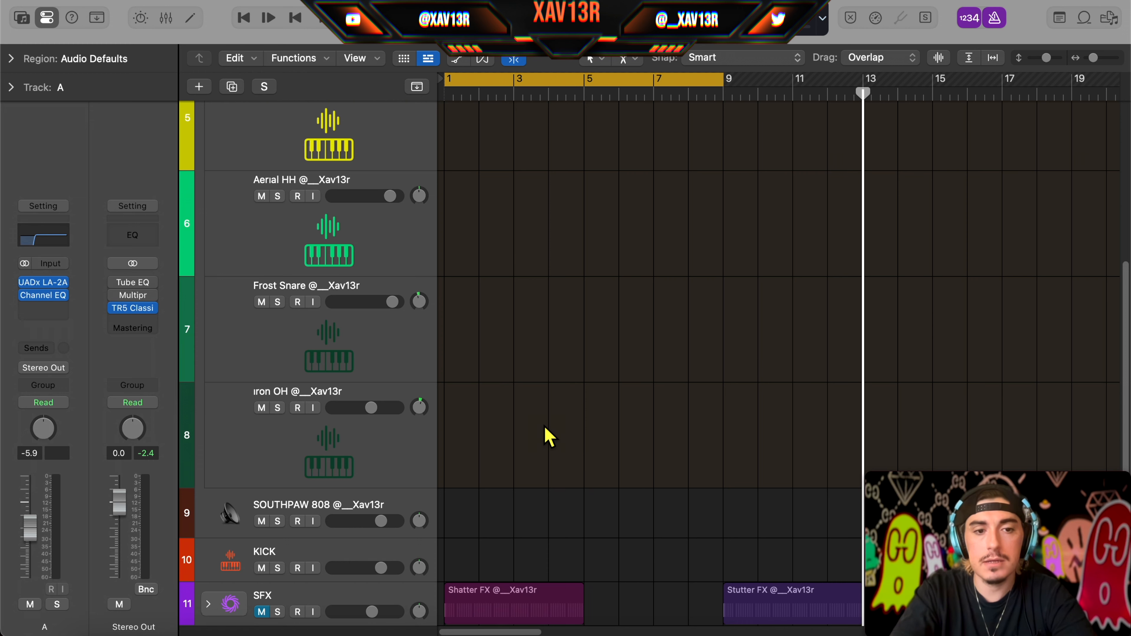
scroll(549, 437, "up", 5)
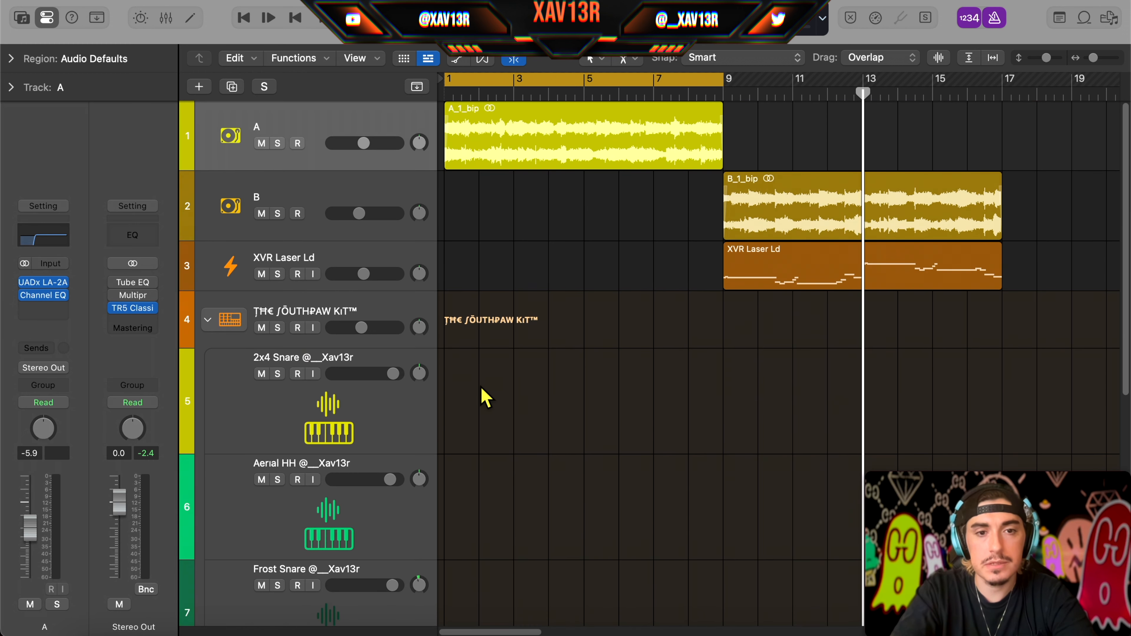
right_click(461, 388)
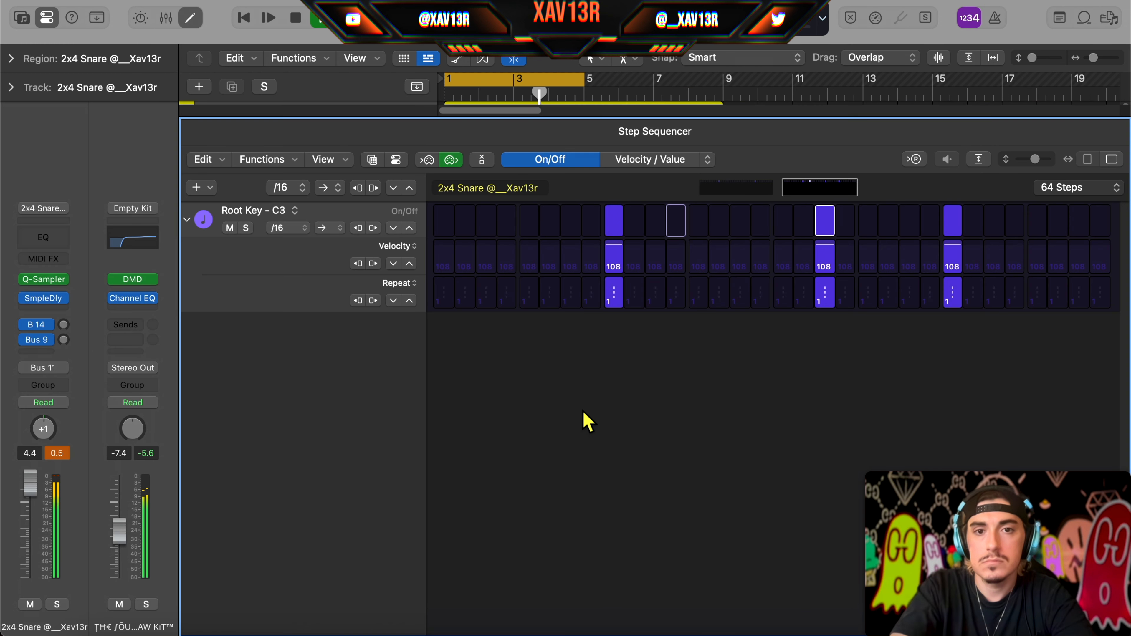
key("e")
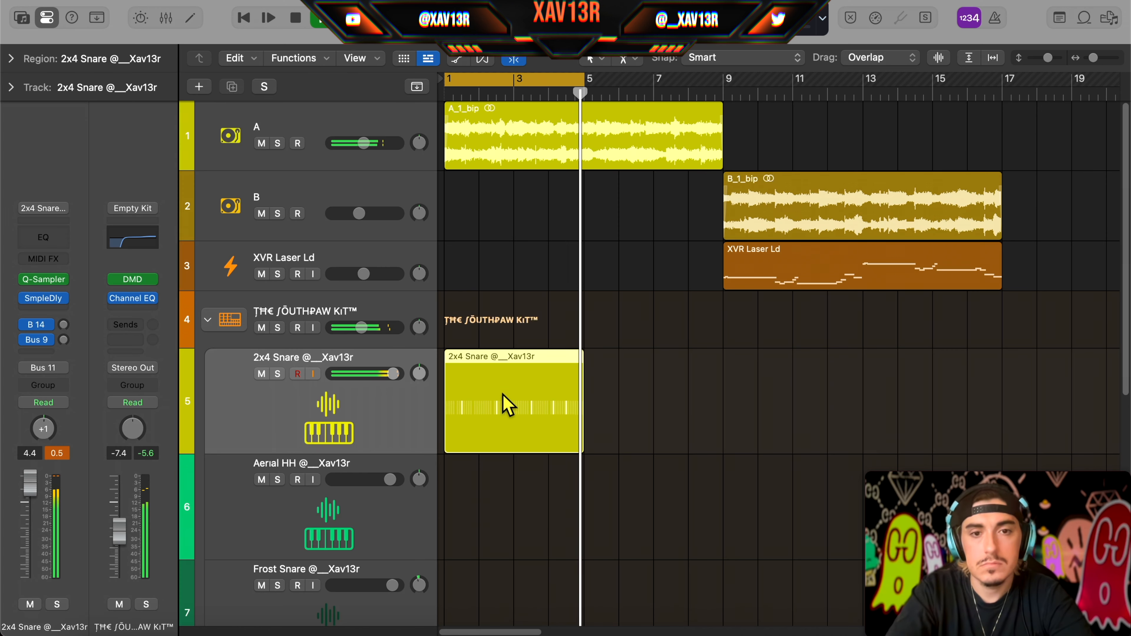
key("super+r")
left_click_drag(785, 391, 397, 438)
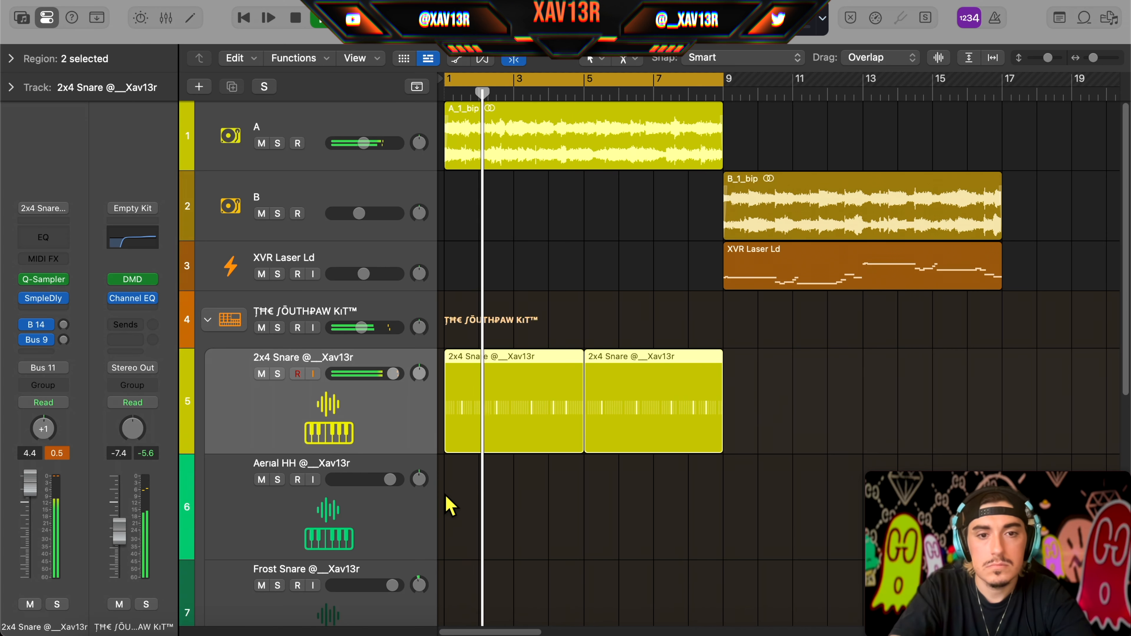
Create a 16-step Aerial HH pattern region at bar 1 with every step on, and lower the row's velocity to 87.
right_click(457, 497)
left_click(495, 418)
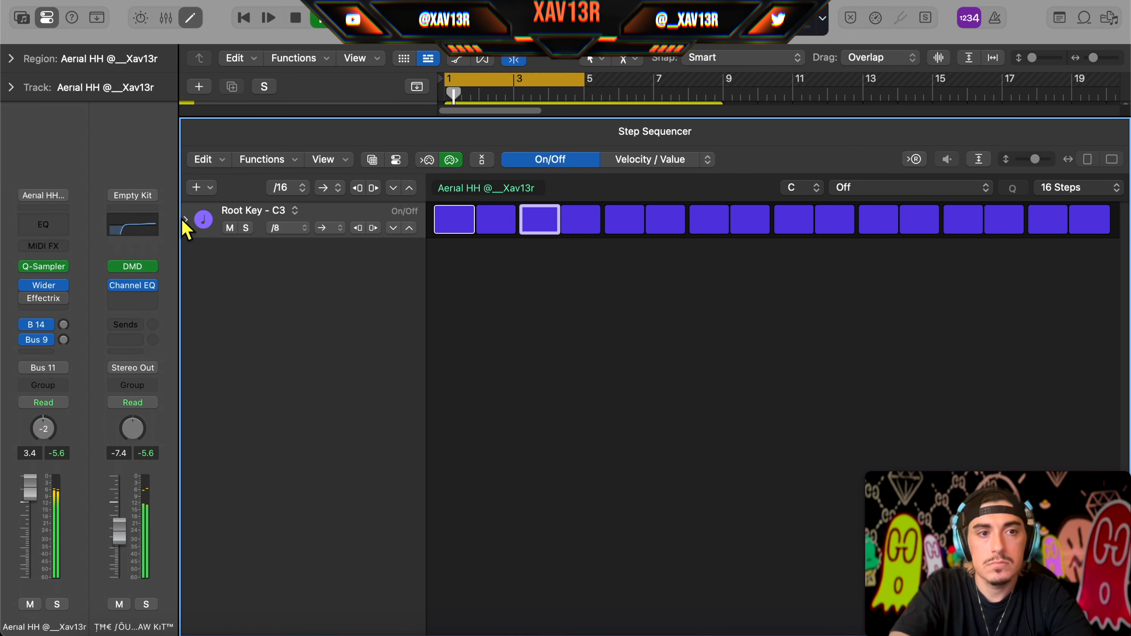
left_click(187, 220)
left_click(409, 263)
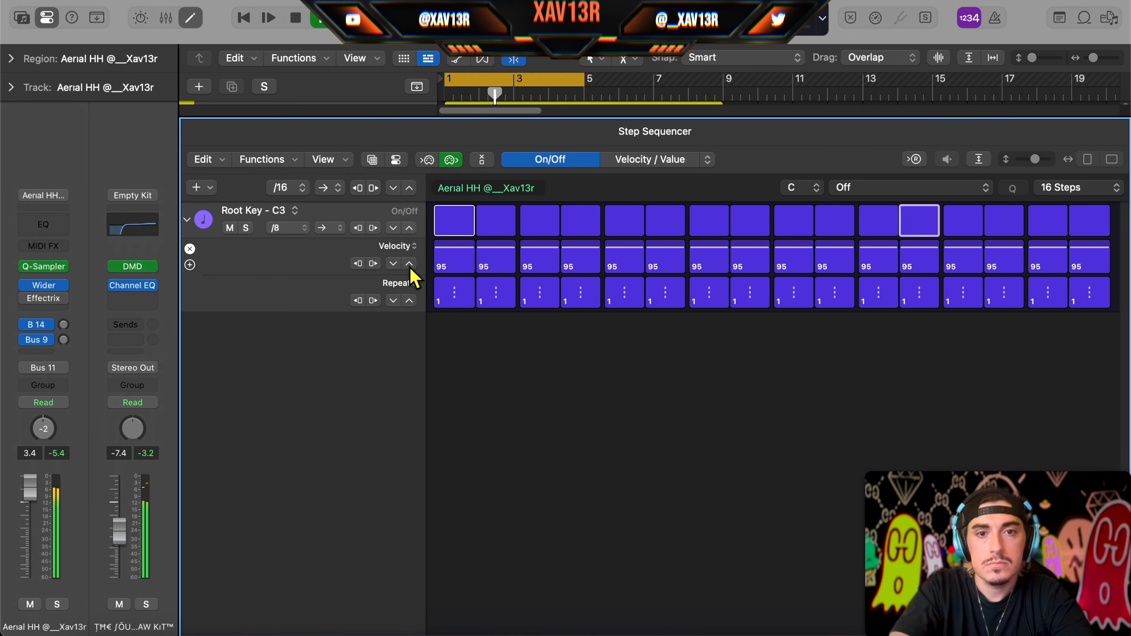
Turn off every second step in the Aerial HH pattern and set the row's step rate to /16.
left_click(495, 217)
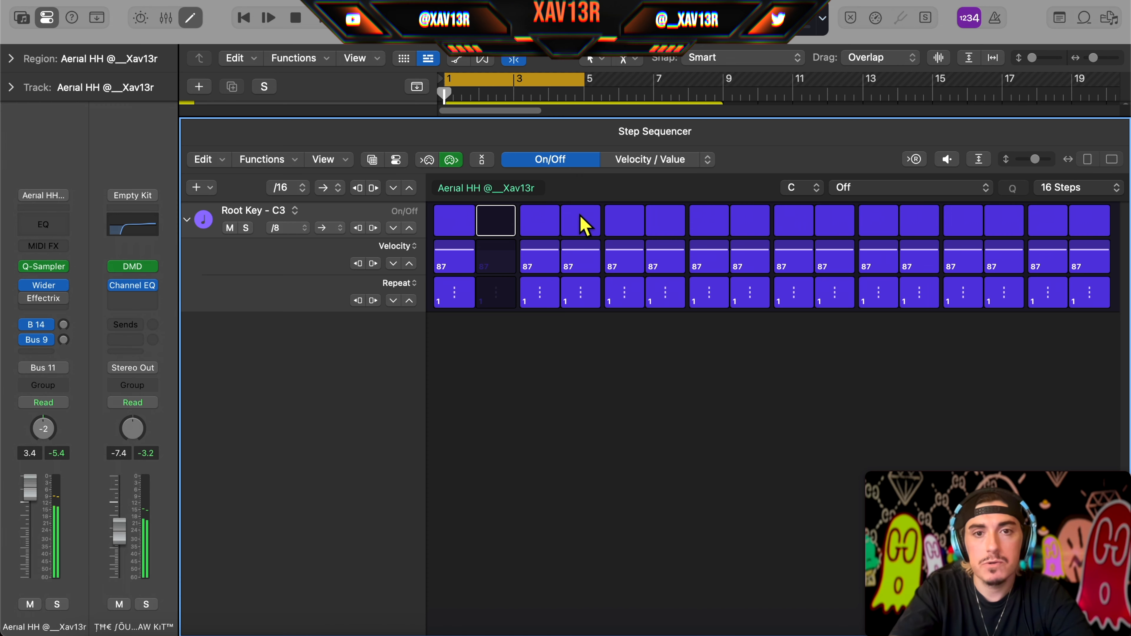
left_click(581, 223)
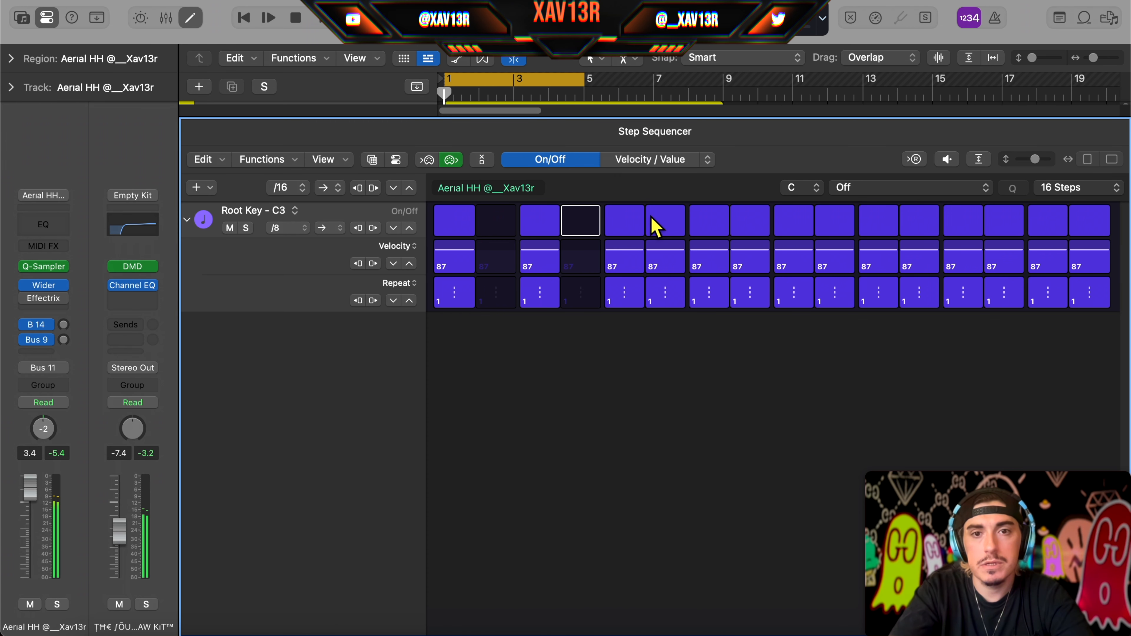
left_click(665, 221)
left_click(750, 221)
left_click(835, 221)
left_click(919, 220)
left_click(1005, 221)
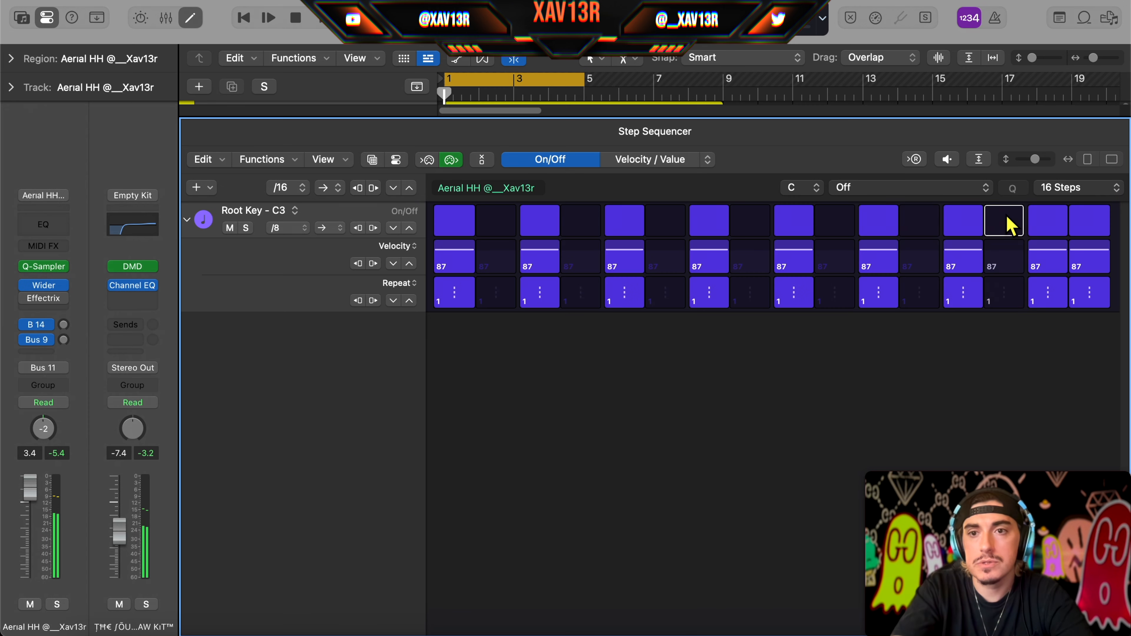
left_click(1089, 221)
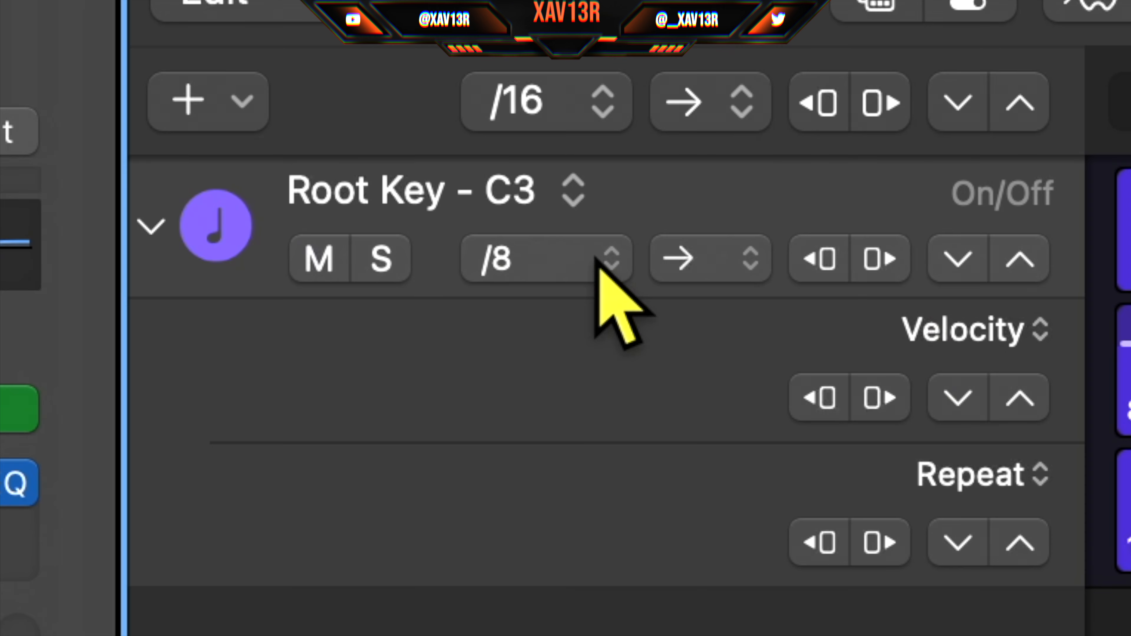
left_click(599, 261)
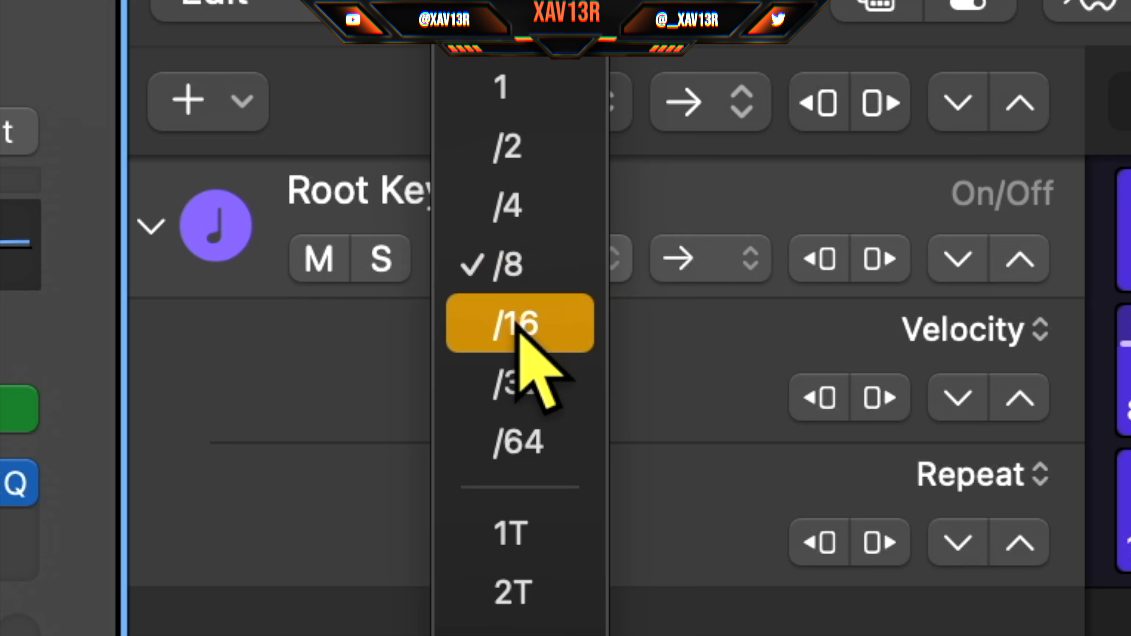
left_click(531, 328)
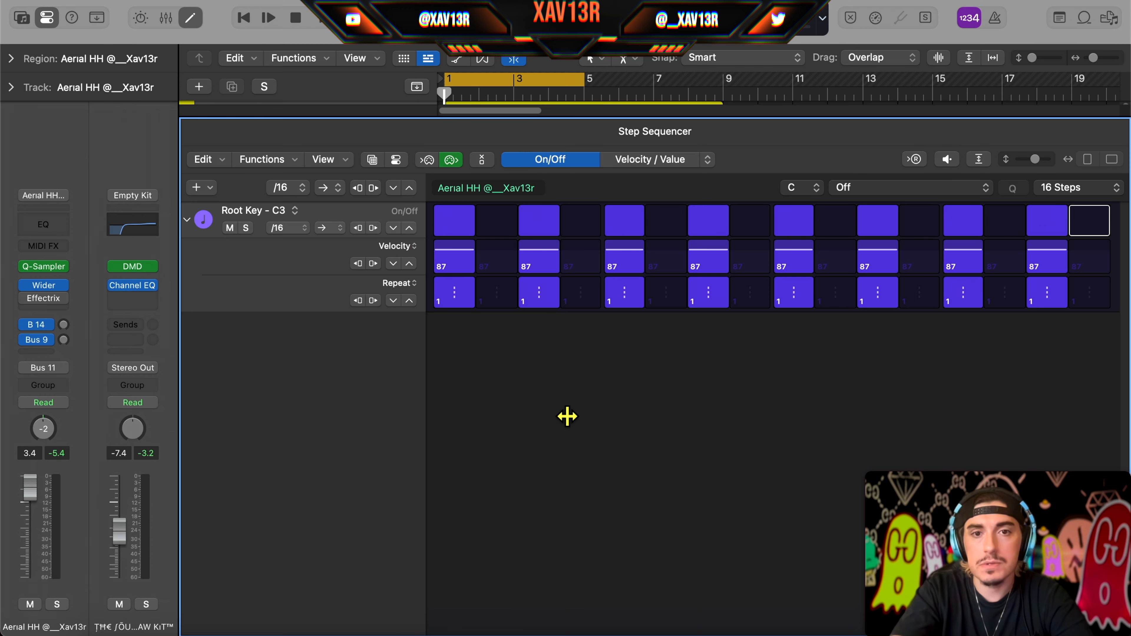
Set two repeats on step 3 of the Aerial HH pattern and turn step 14 back on.
left_click_drag(539, 303, 520, 357)
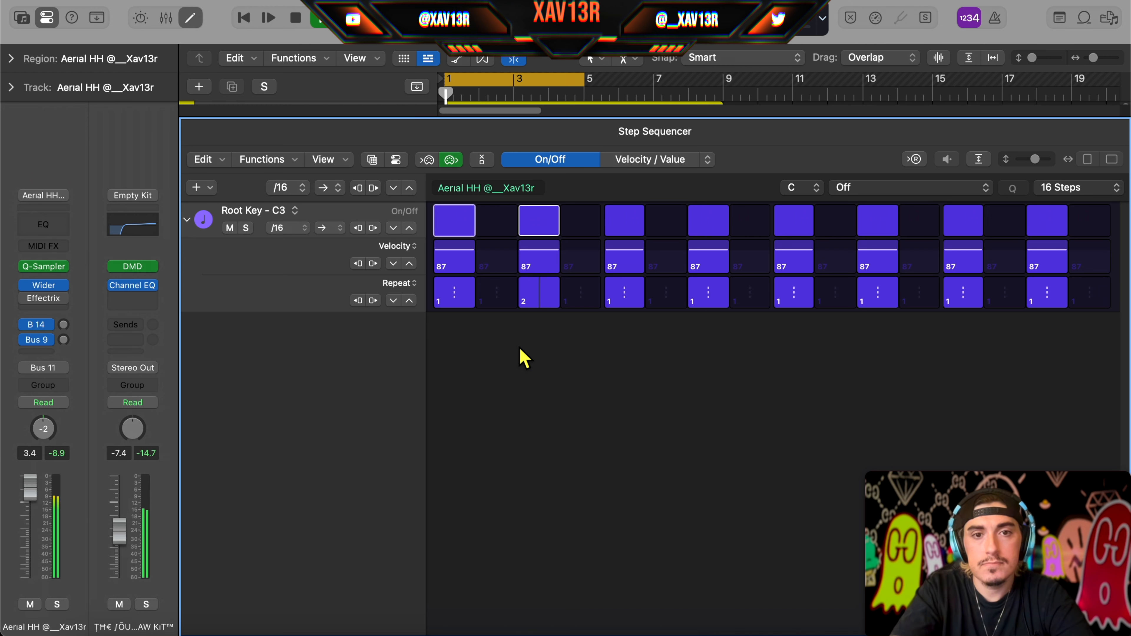
left_click(1004, 221)
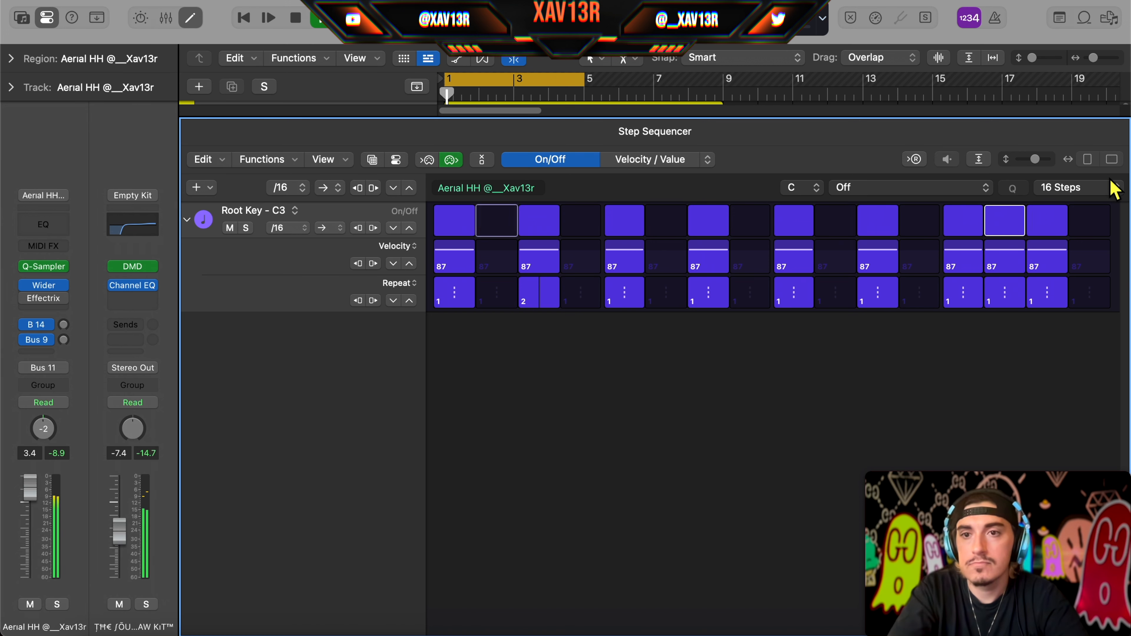